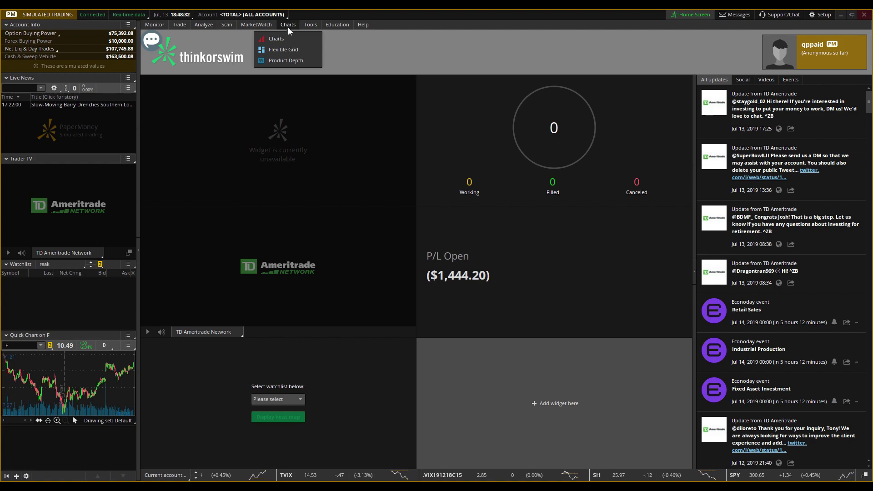
Browse the My Account & Portfolio and Time & Calendar widget categories for the empty home-screen slot and the network channel choices.
click(823, 15)
click(864, 58)
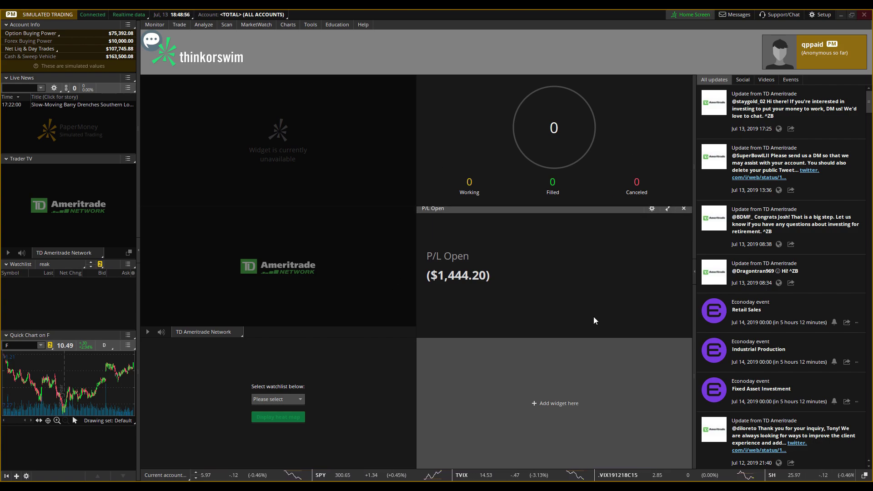
click(541, 392)
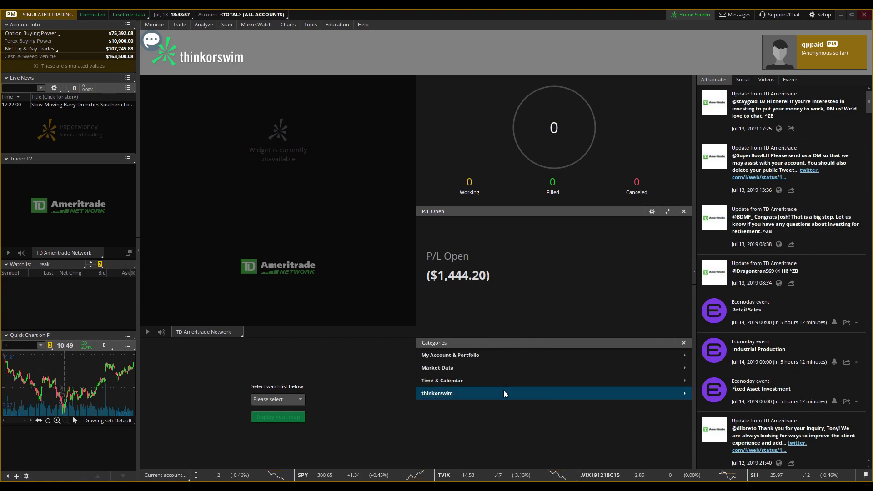
click(449, 357)
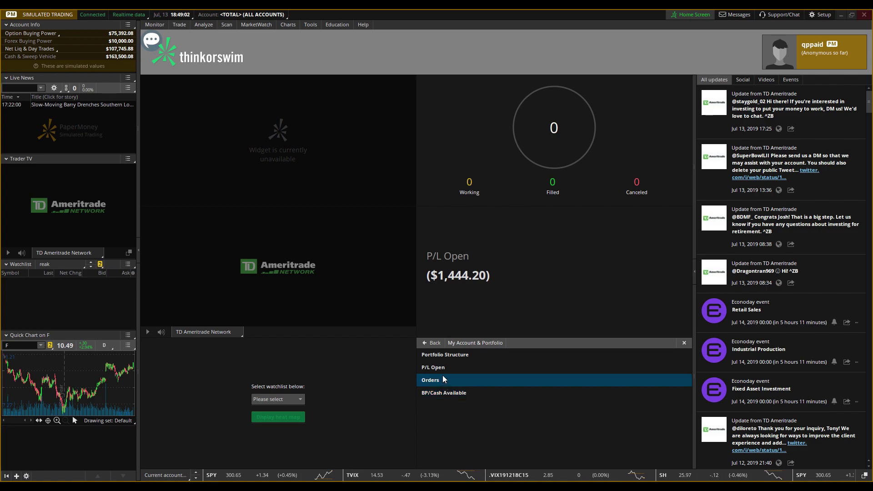
click(432, 346)
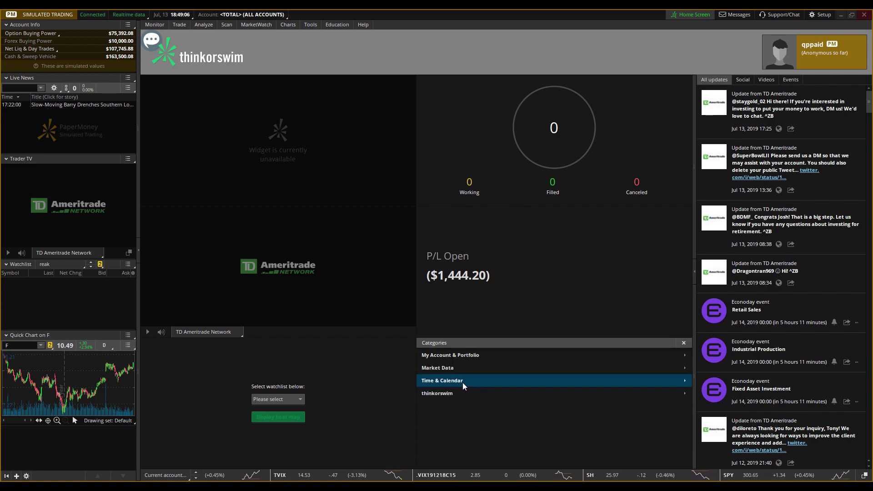
click(445, 385)
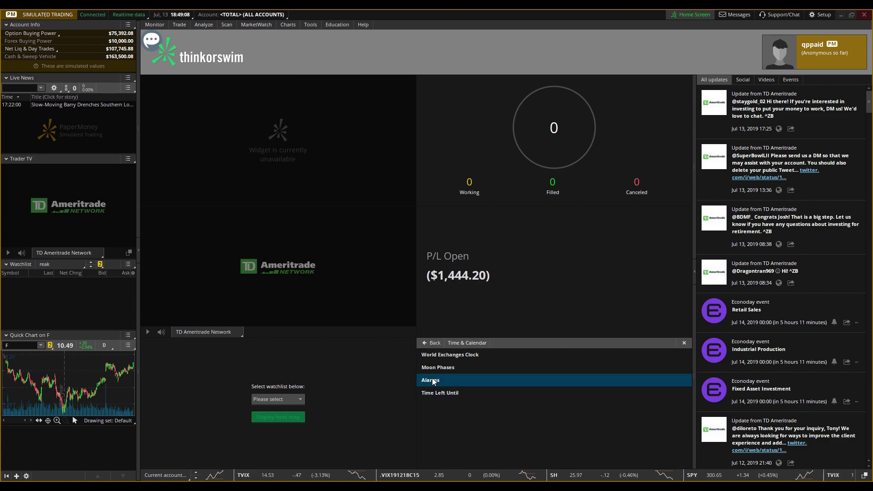
click(428, 347)
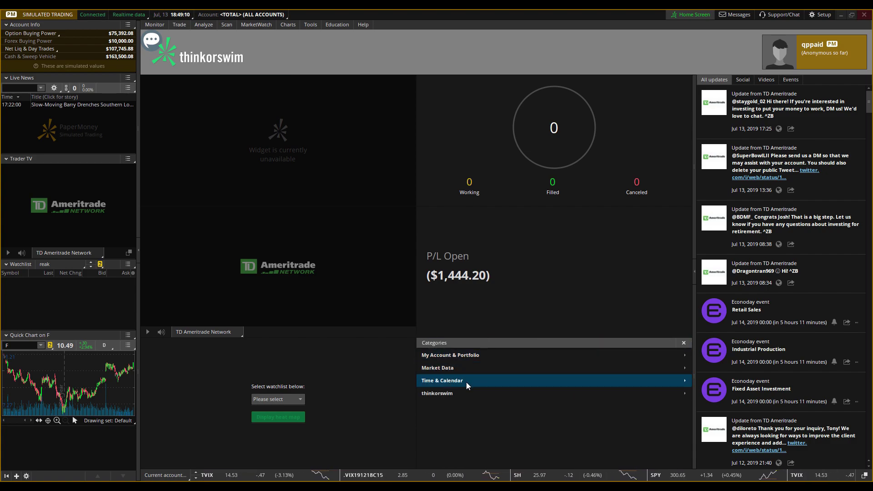
click(230, 334)
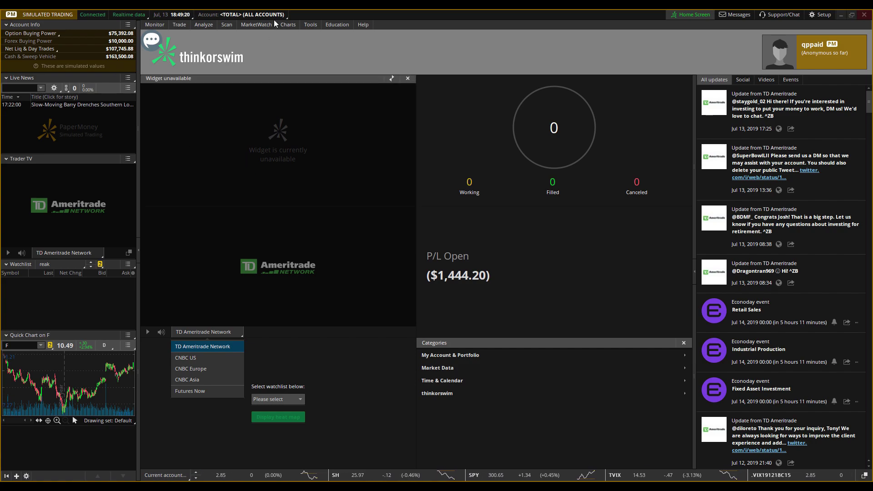
Open the full-size price chart for Ford (F) from the home screen.
click(290, 26)
click(291, 24)
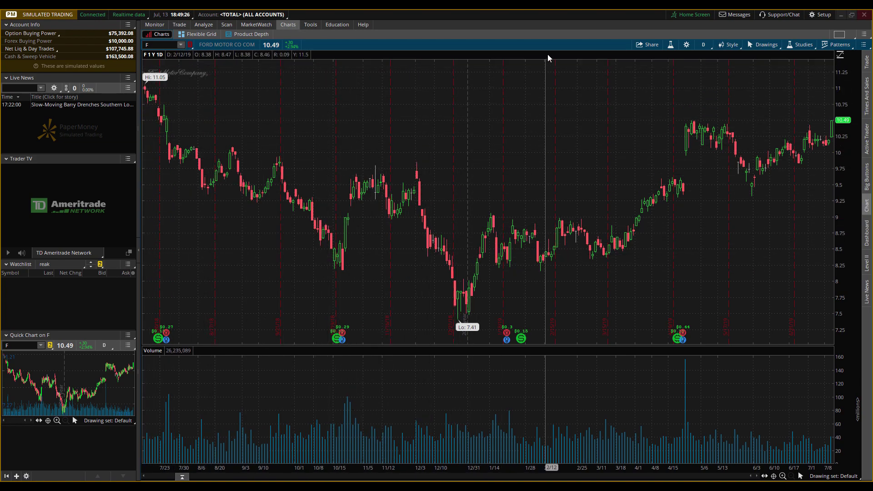
click(703, 45)
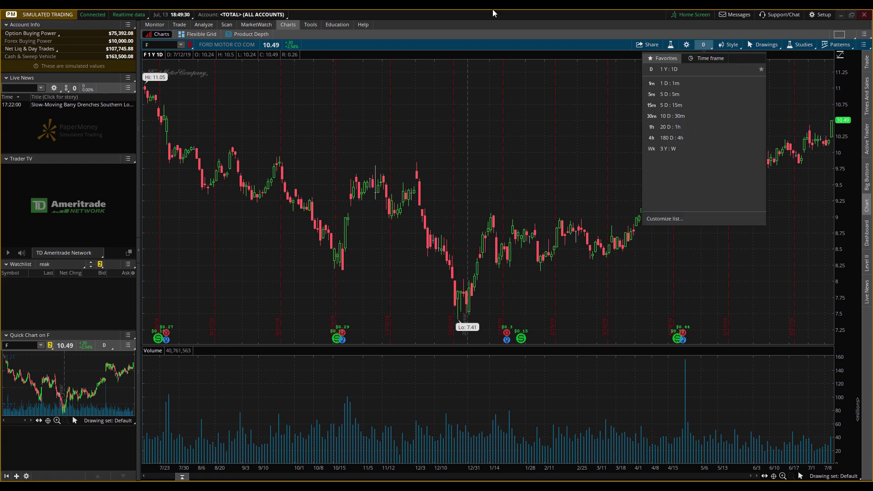
click(422, 9)
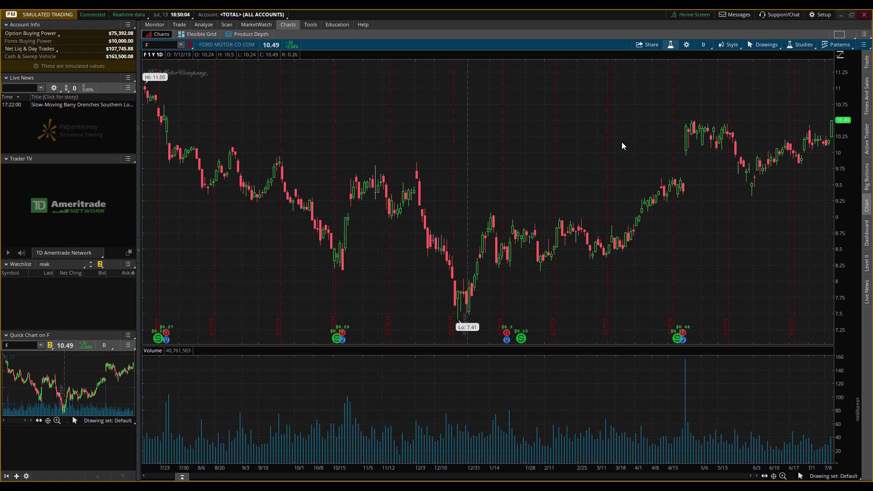
Add the VWAP, DailySMA, RSI and MACD studies to the Ford chart.
click(669, 45)
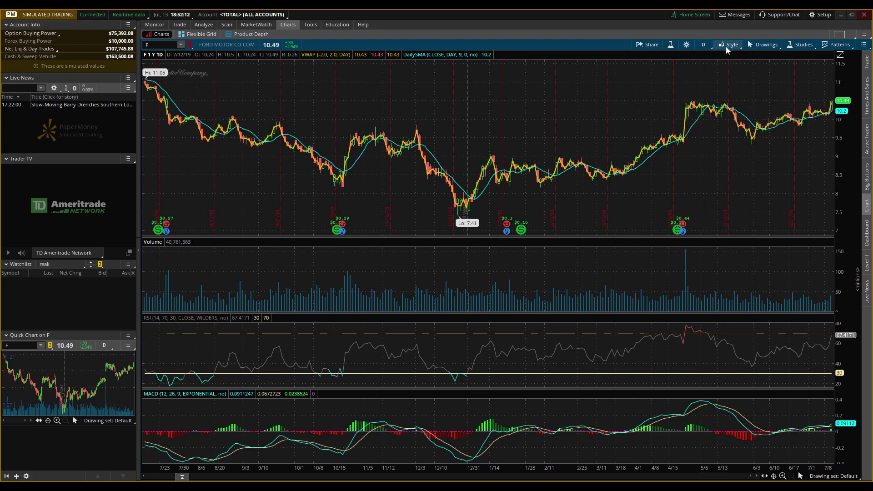
Try the 1 D : 1m time frame on the Ford chart and settle on 5 D : 15m.
click(705, 45)
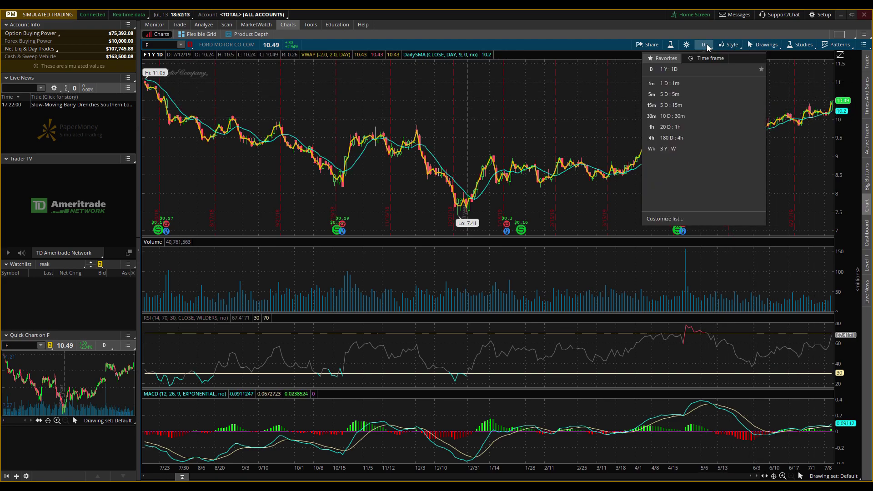
click(680, 84)
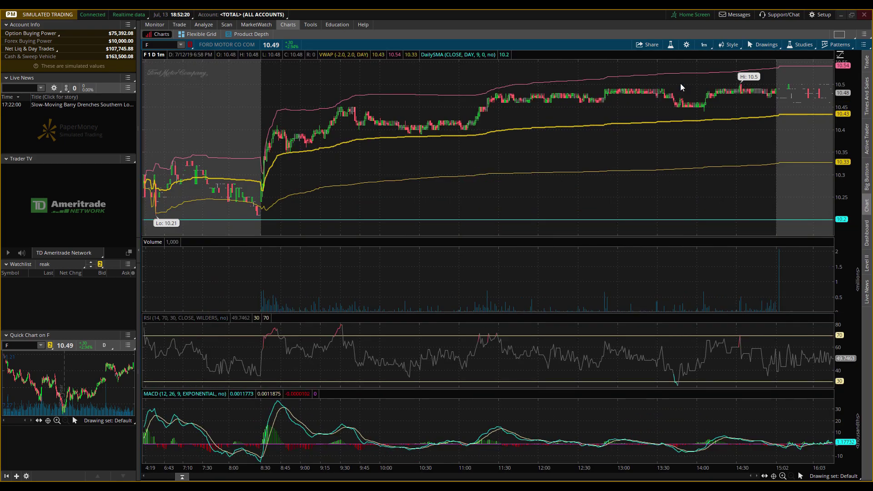
click(703, 46)
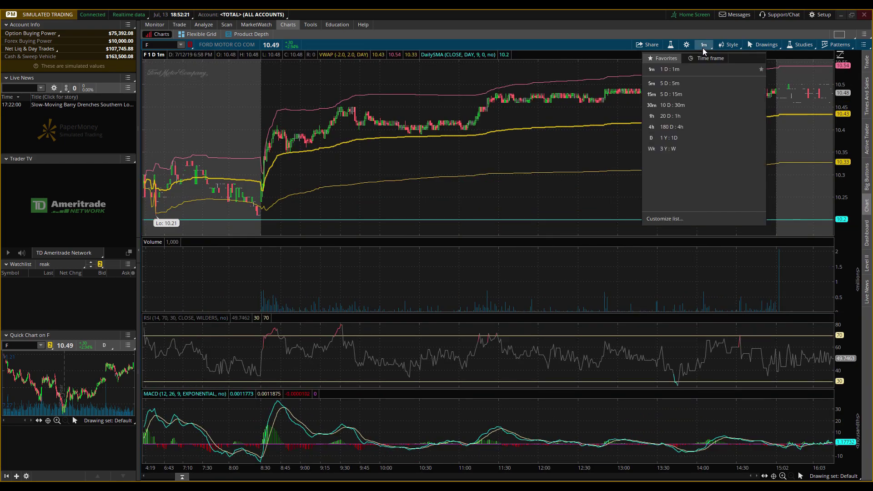
click(680, 94)
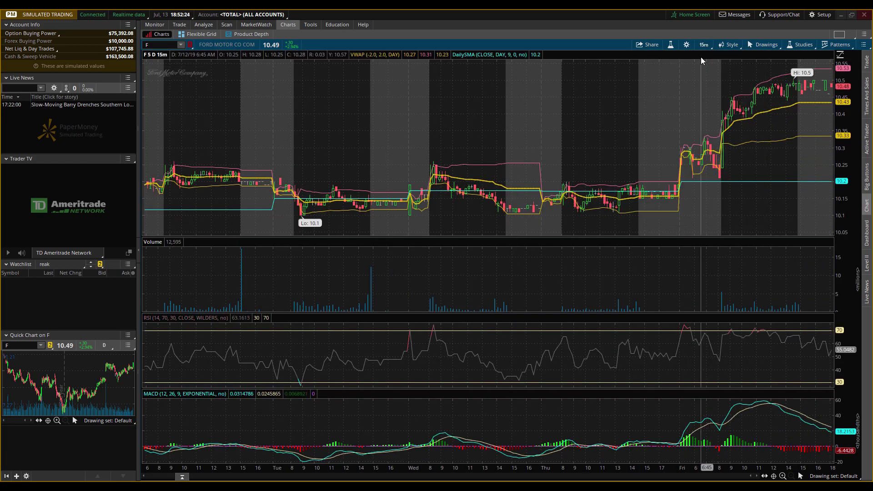
click(704, 45)
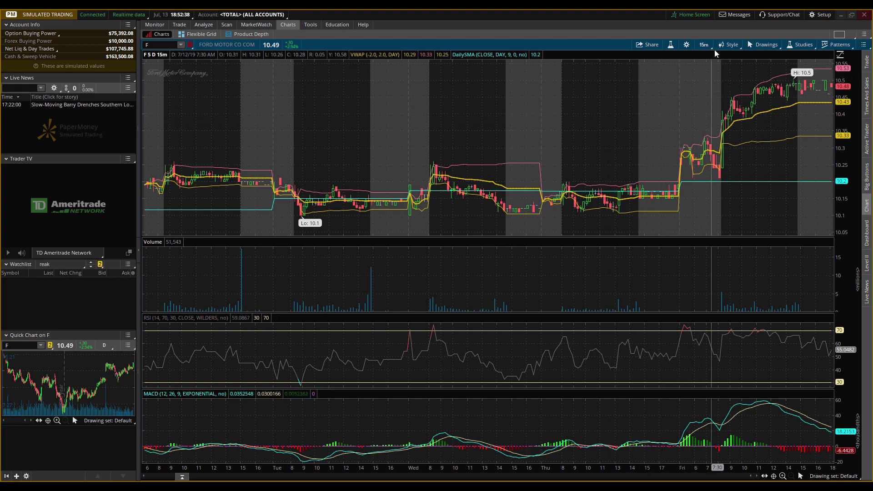
click(732, 44)
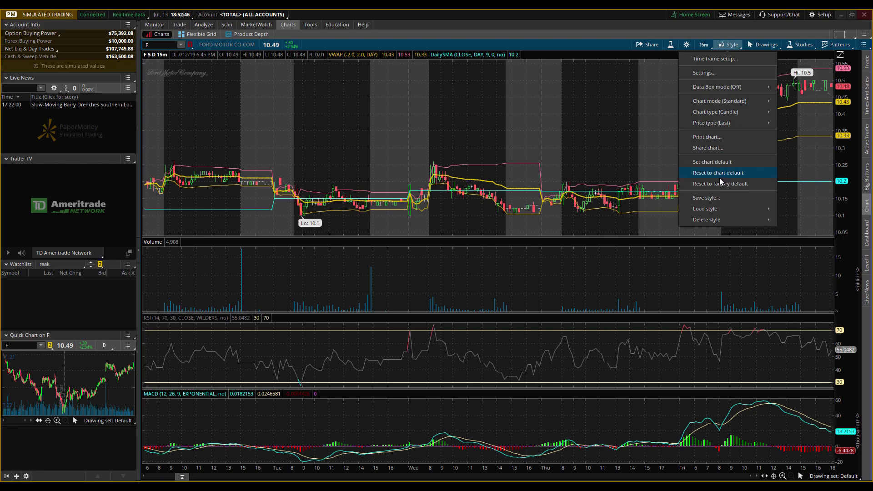
click(748, 42)
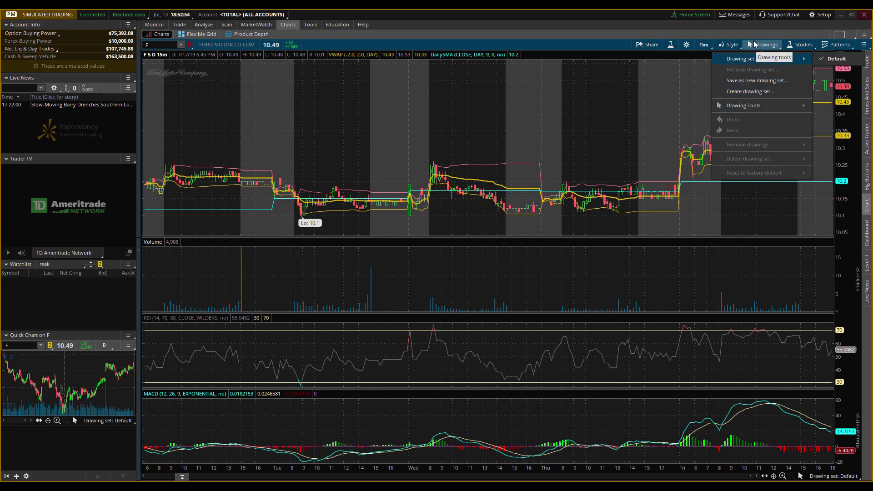
mouse_move(782, 110)
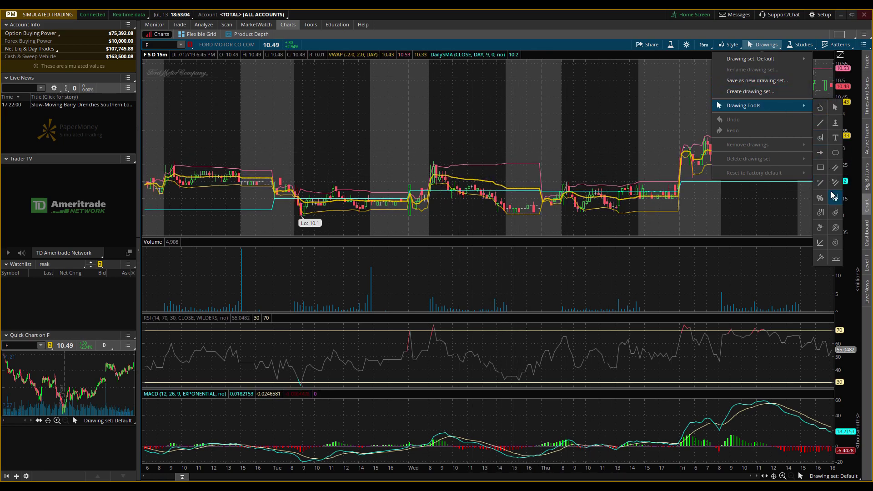
click(836, 106)
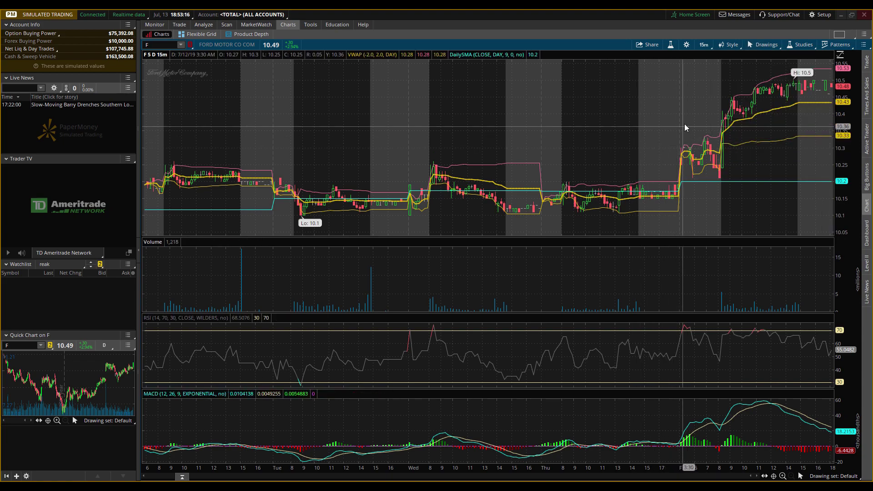
click(751, 44)
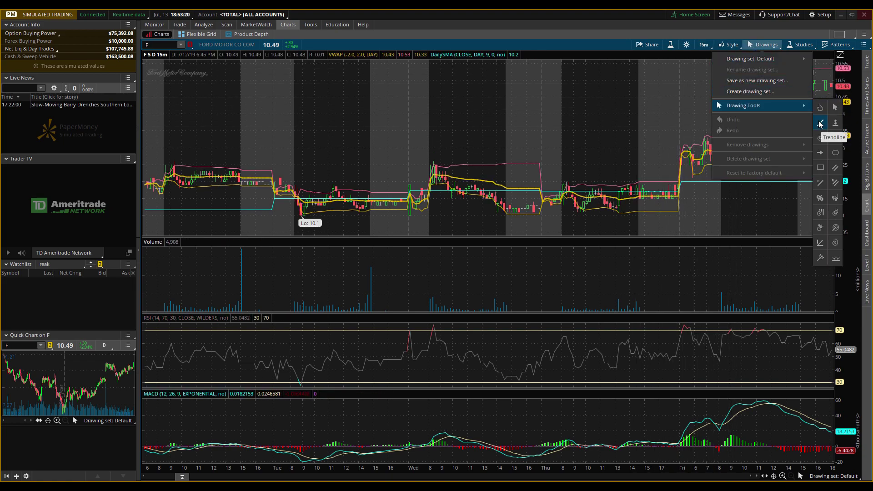
click(820, 123)
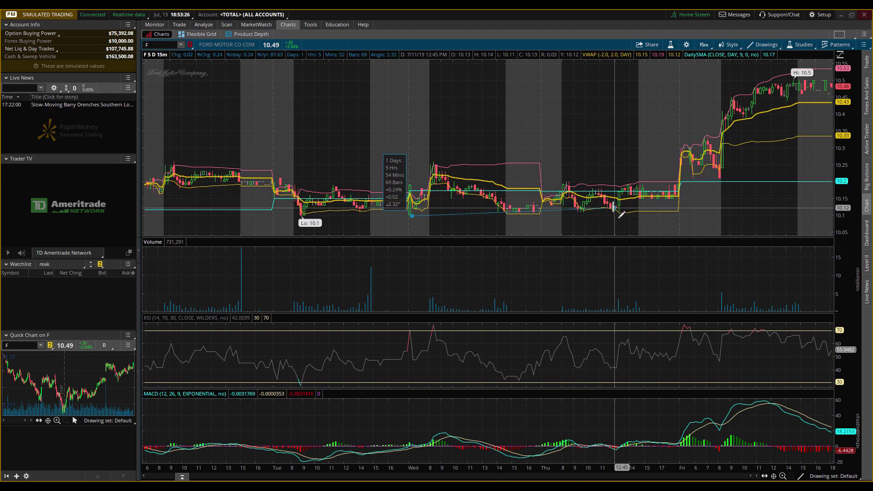
right_click(637, 212)
click(687, 200)
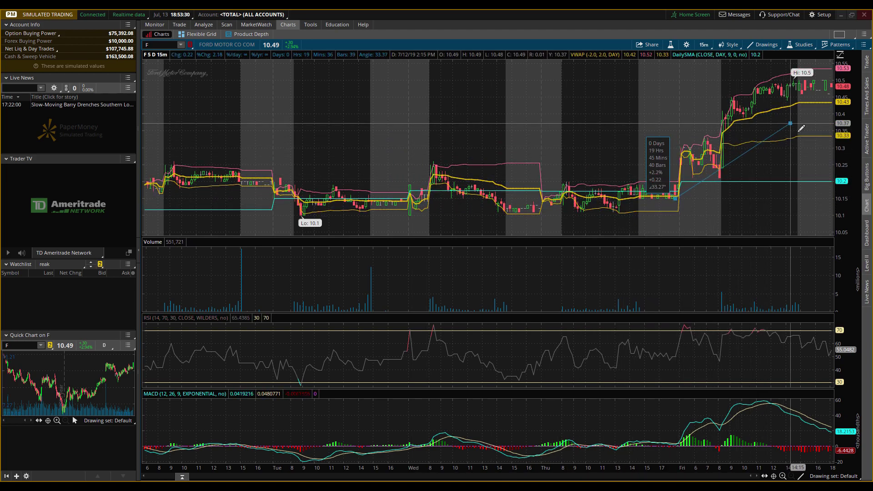
right_click(840, 96)
click(779, 37)
Place a horizontal price level at about 10.26, at Wednesday's high, with the Price Level drawing tool.
click(765, 44)
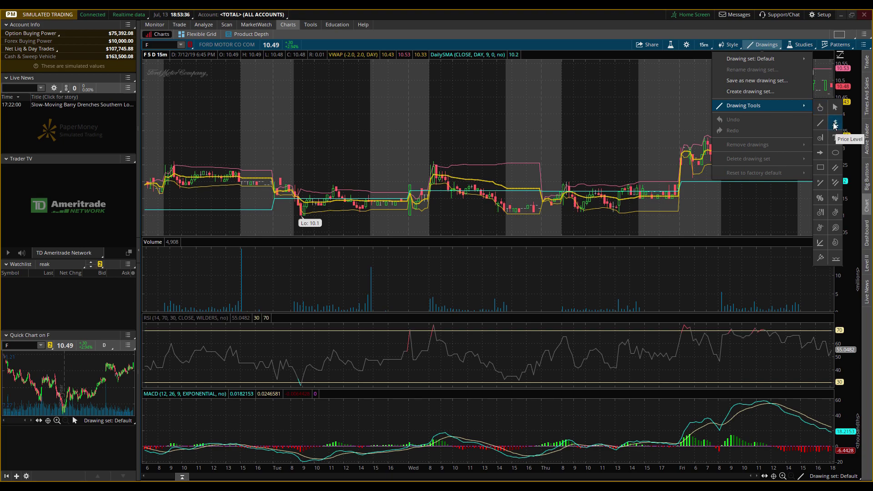
click(835, 125)
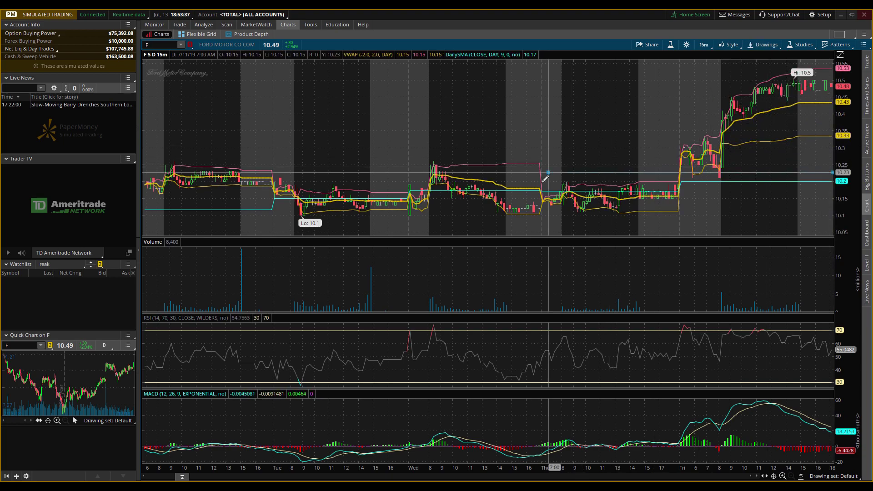
click(384, 161)
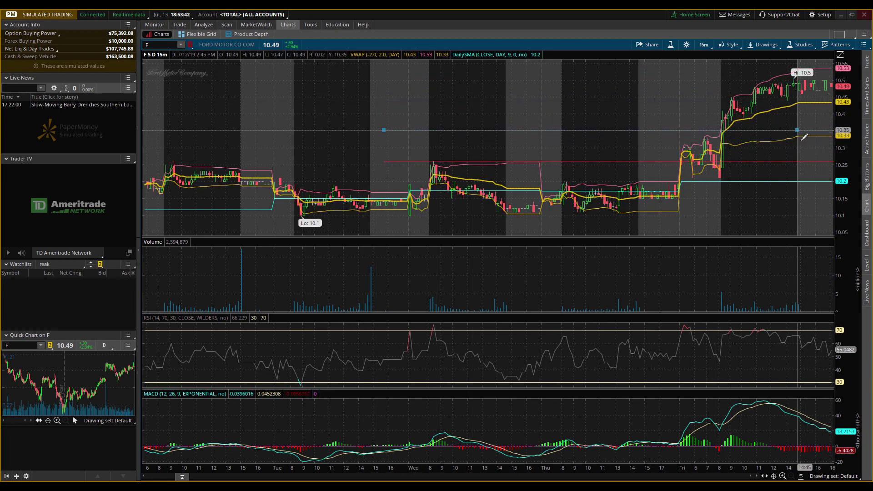
Add a second price level at 10.5 along Friday's high on the Ford chart.
scroll(789, 121, up, 4)
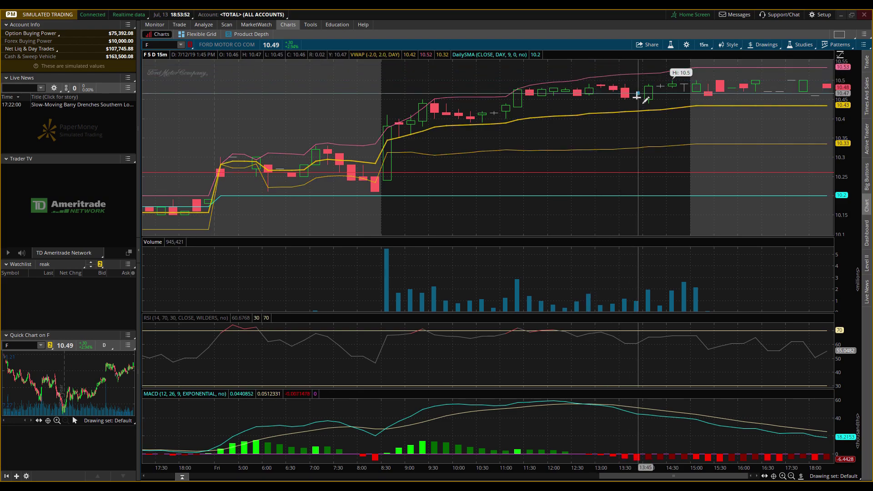
scroll(687, 125, down, 3)
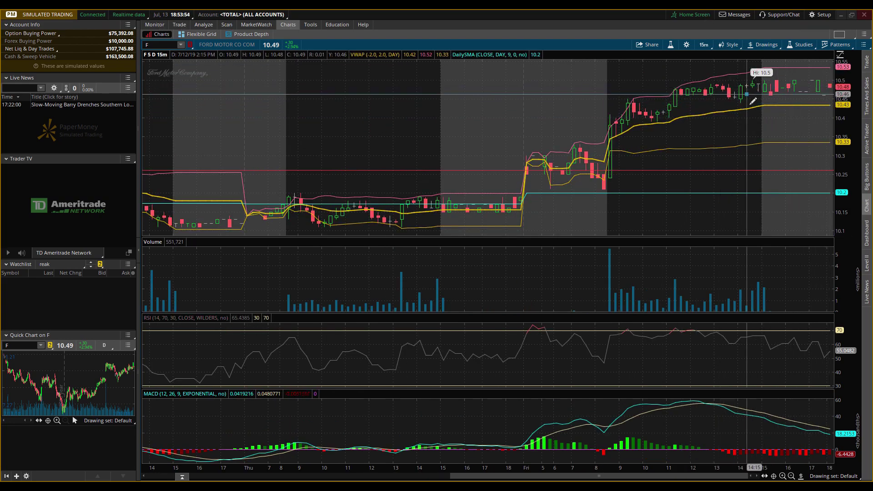
scroll(662, 83, up, 3)
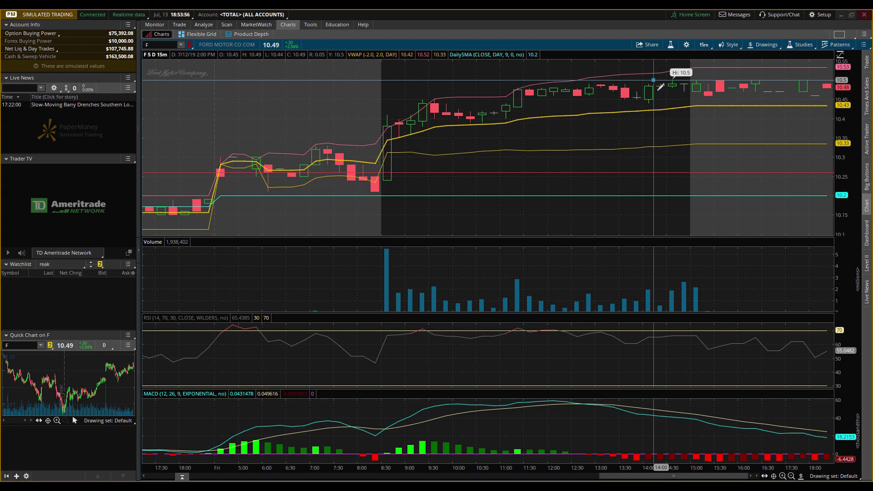
scroll(660, 86, up, 4)
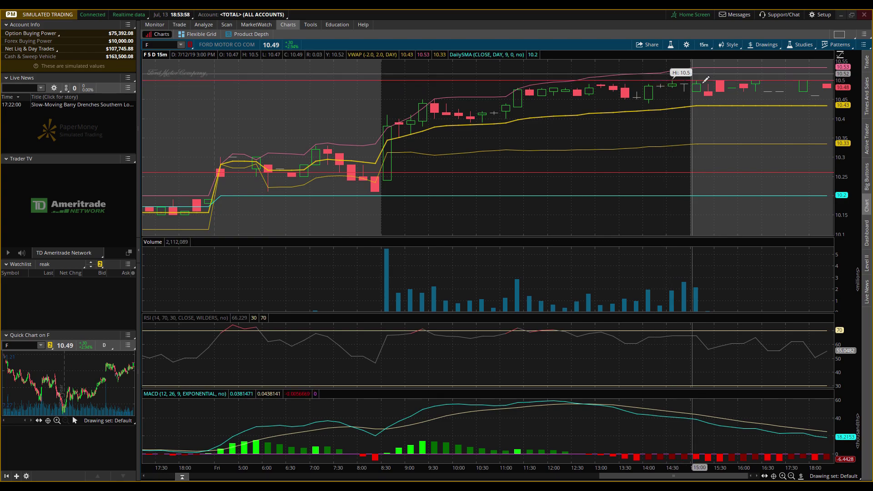
Add a third price level at about 10.46, starting near Friday's early-session peak.
scroll(652, 110, down, 5)
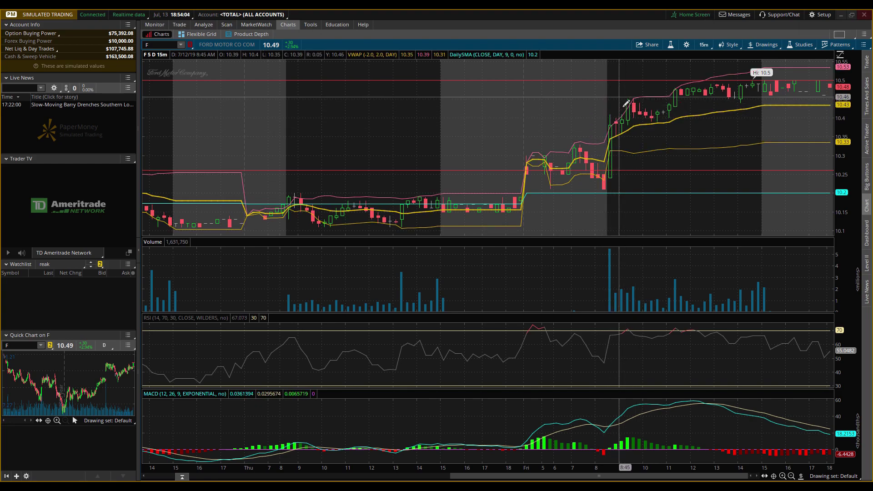
click(628, 102)
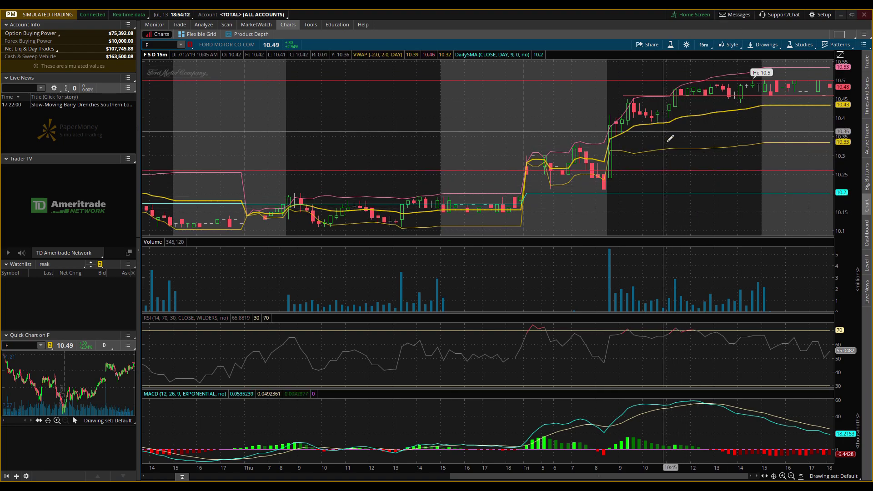
scroll(511, 183, down, 3)
scroll(508, 182, up, 4)
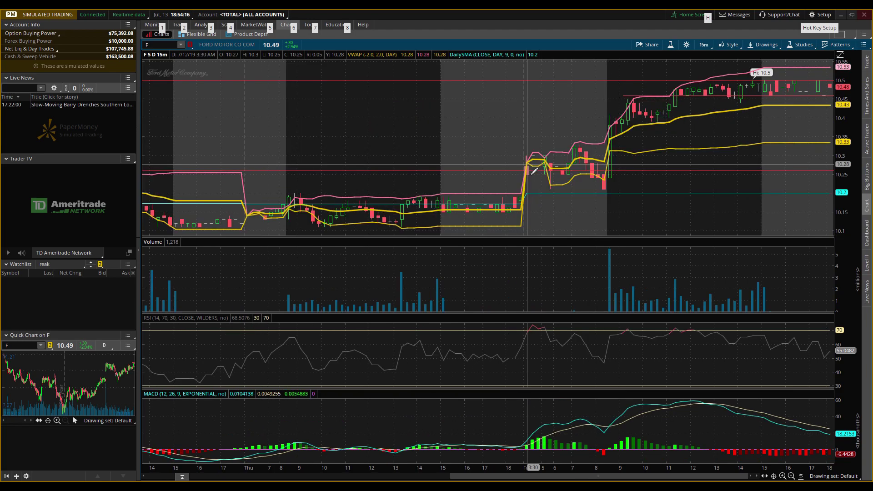
click(748, 45)
mouse_move(749, 107)
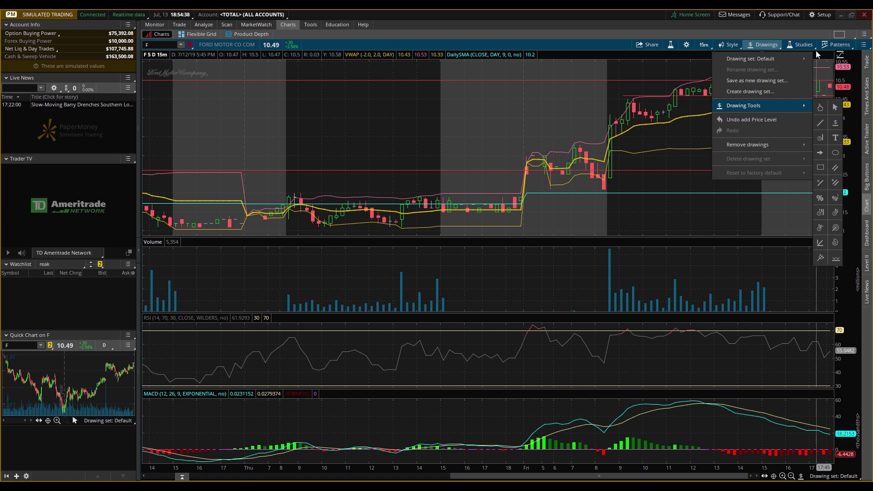
click(793, 44)
click(791, 45)
click(786, 45)
click(728, 44)
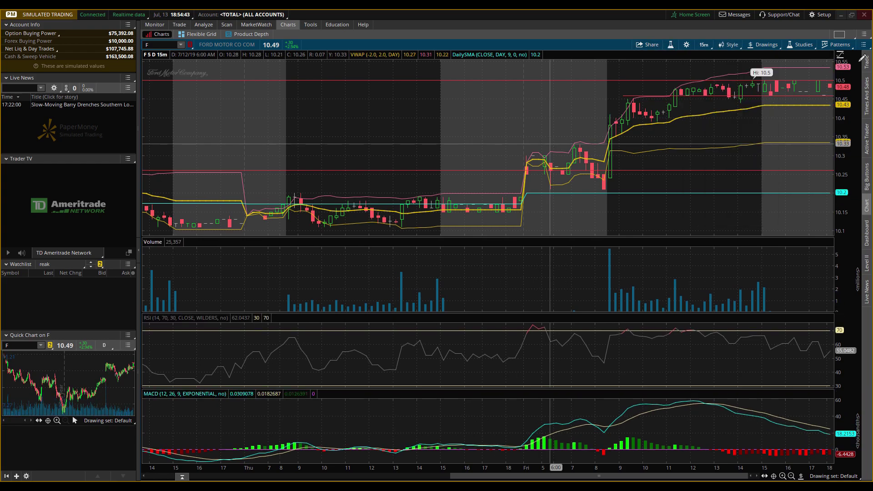
click(863, 44)
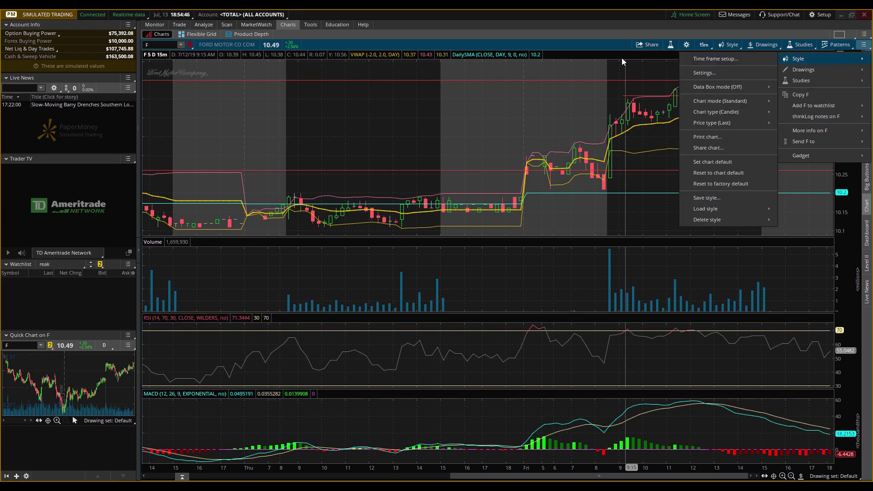
click(690, 47)
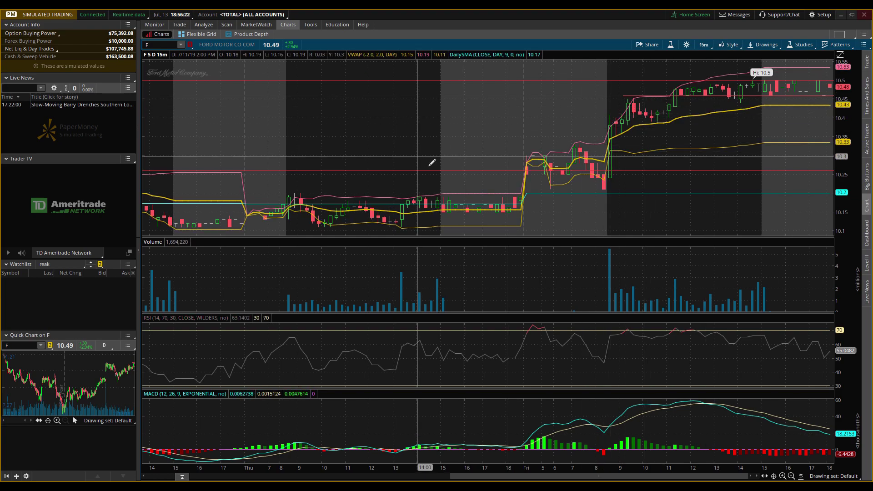
click(817, 18)
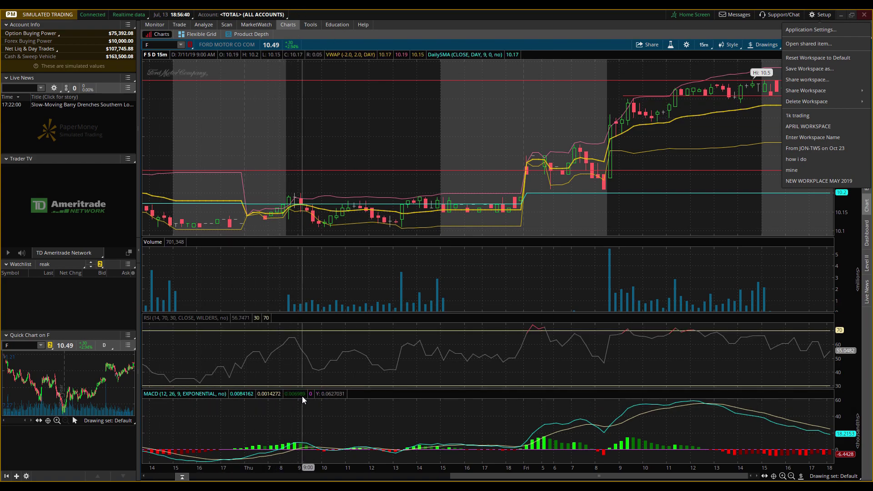
Load SPY in the chart in place of Ford.
click(147, 44)
text(SPY)
key(Return)
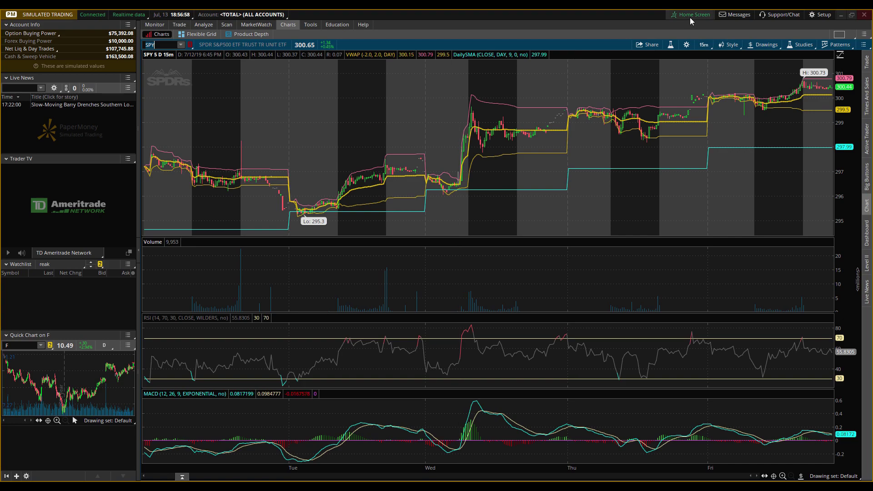
Split the chart area into a grid of two side-by-side charts.
click(839, 34)
click(838, 35)
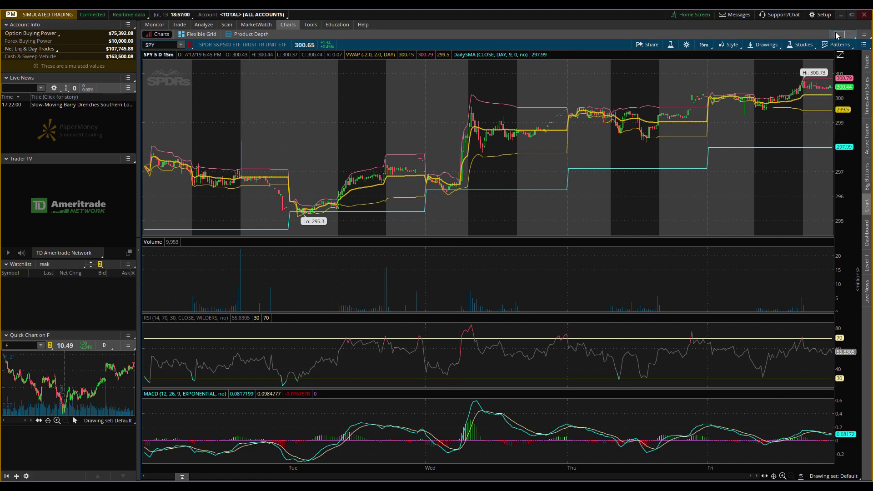
click(835, 35)
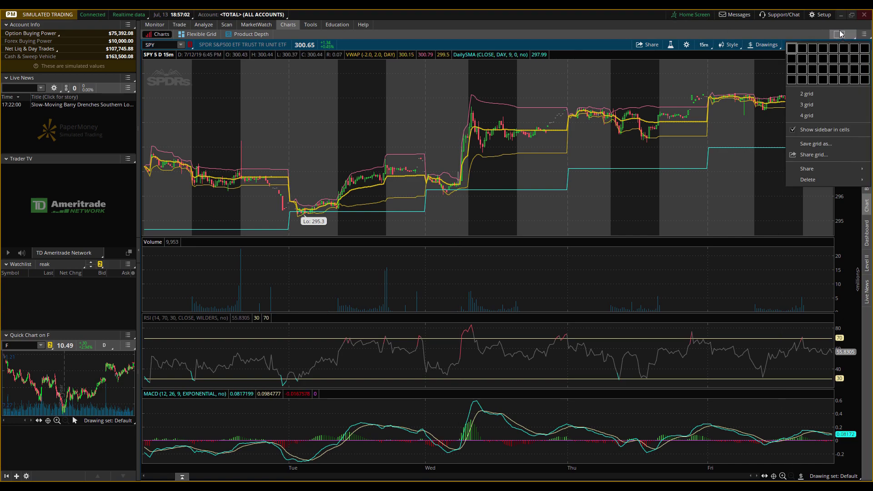
click(840, 35)
click(840, 34)
click(802, 48)
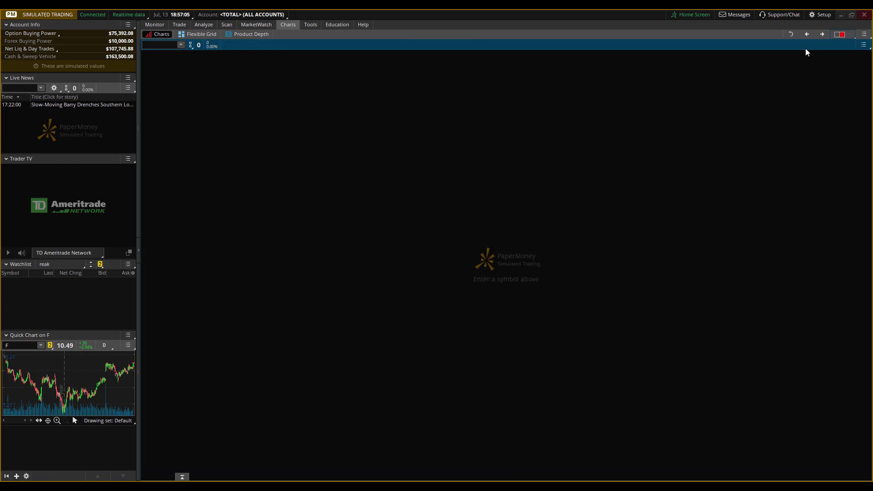
click(846, 34)
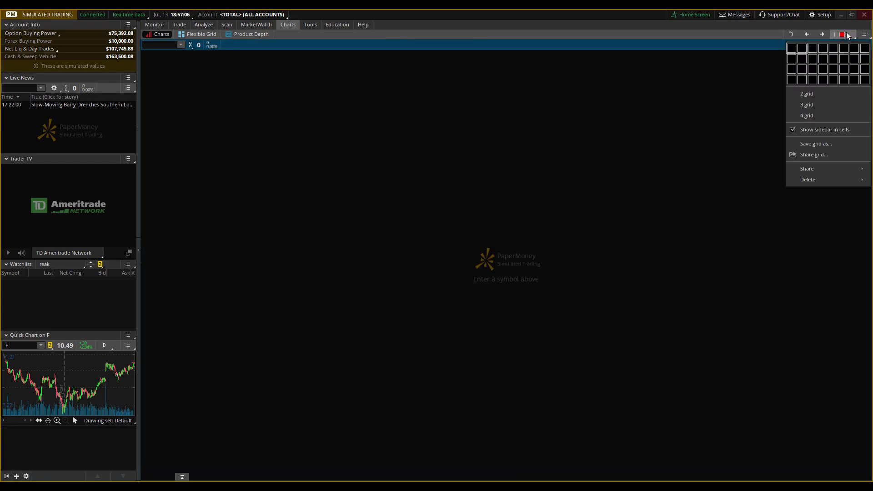
click(802, 53)
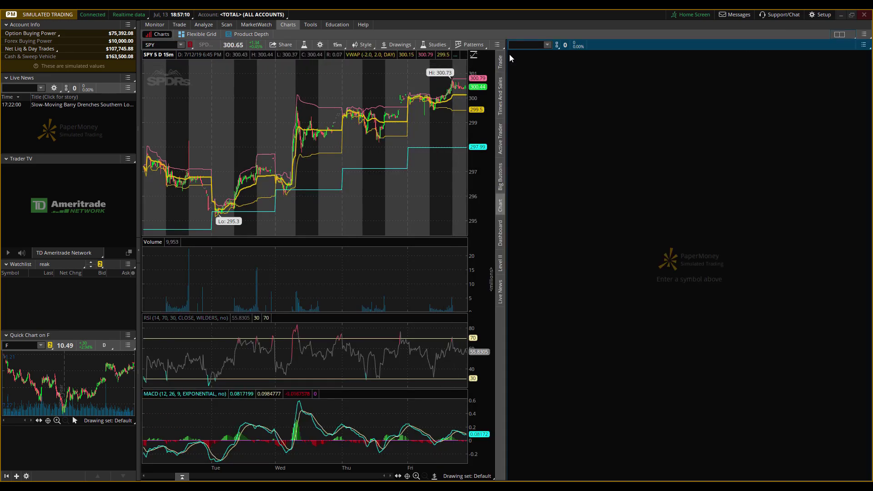
Try a grid of five charts in one row and return to two side-by-side charts.
click(839, 34)
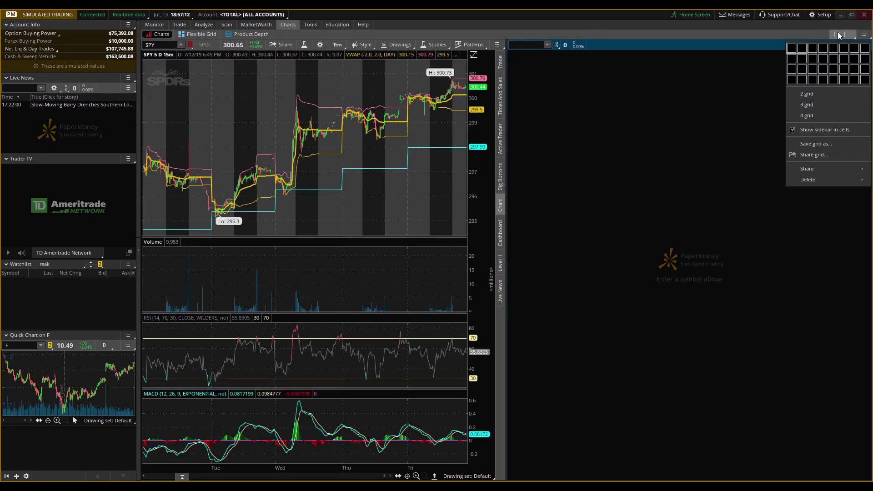
click(837, 48)
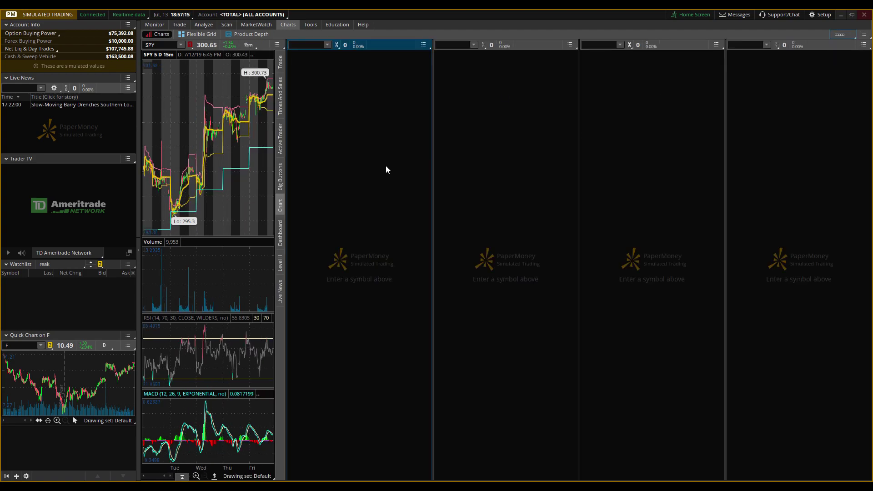
click(839, 35)
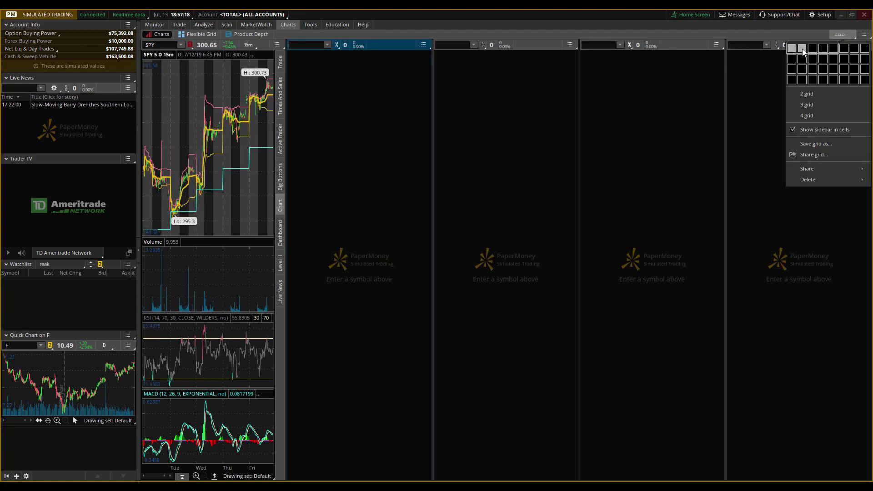
click(801, 48)
Switch to a two-by-two chart grid and load T in the empty chart beside SPY.
click(836, 34)
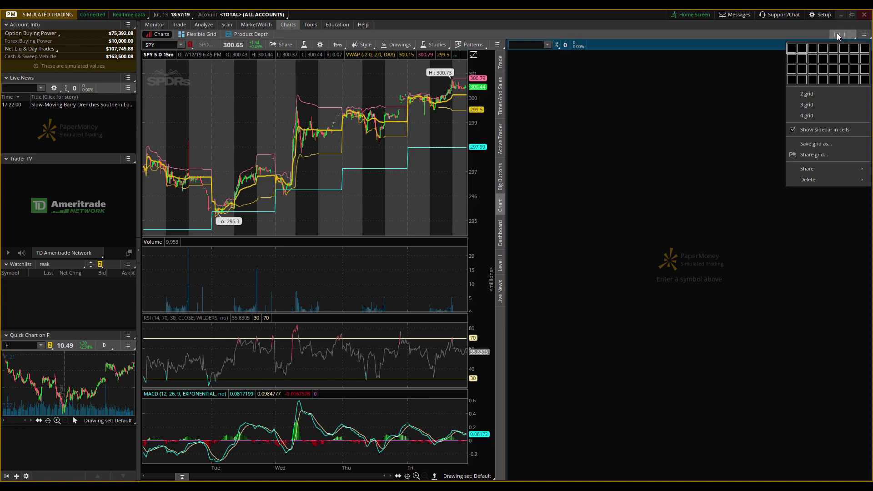
click(802, 58)
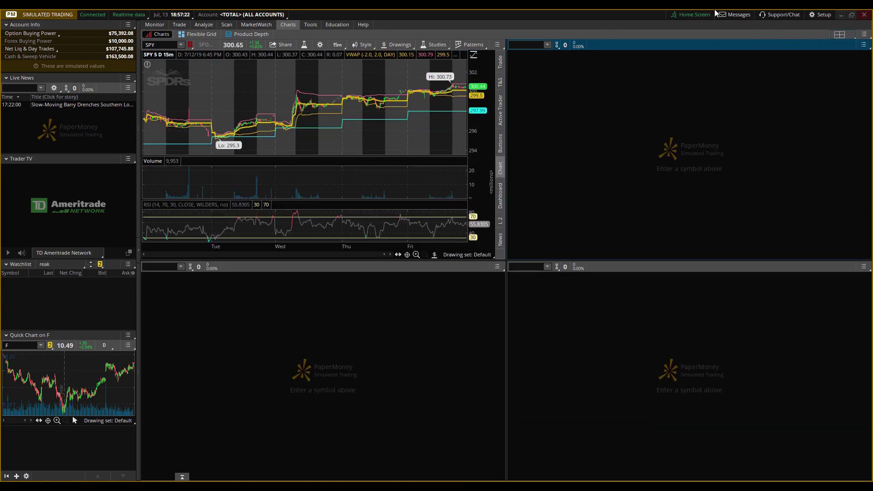
click(832, 34)
click(833, 37)
key(Return)
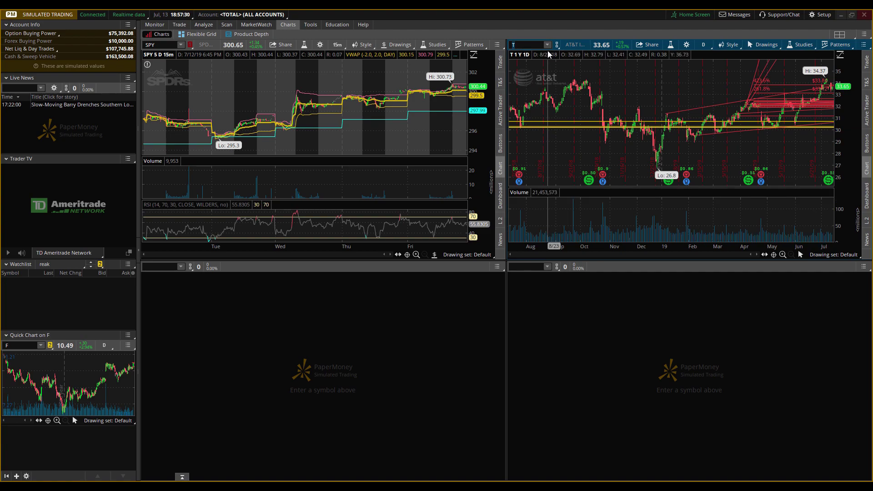
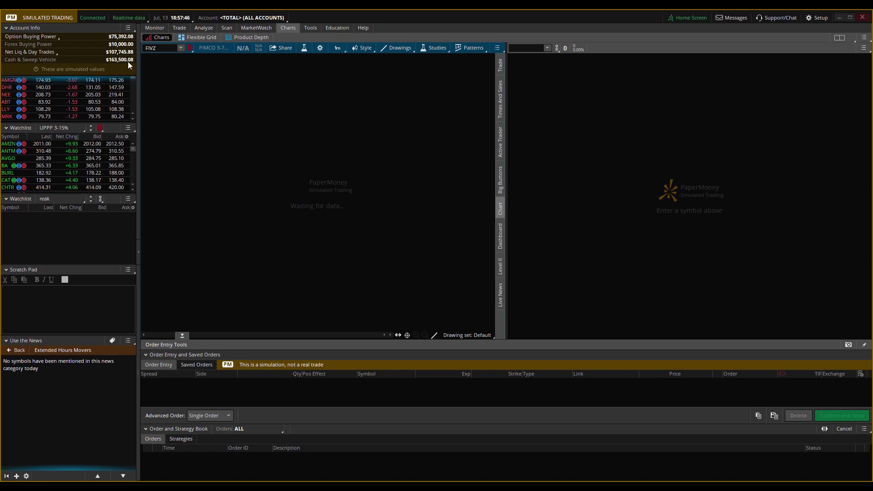
Load F in the FIVZ chart and select the favorite Fibonacci Retracements drawing tool.
click(153, 48)
text(F)
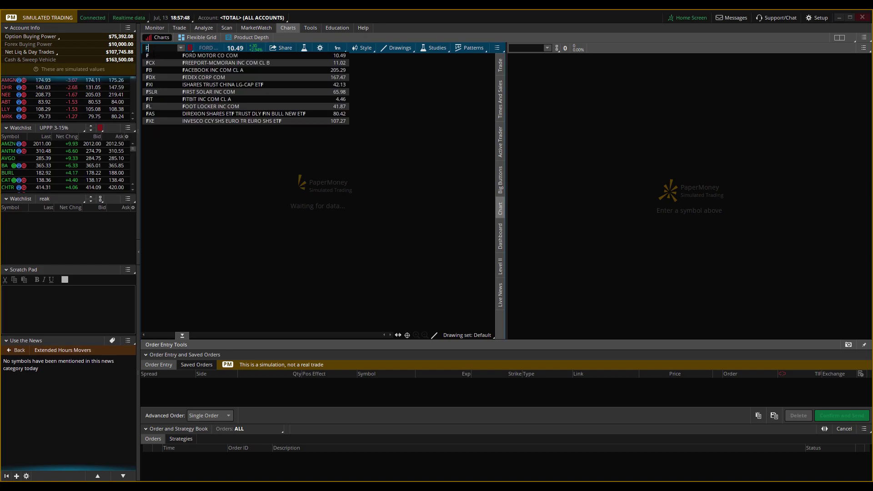
key(Return)
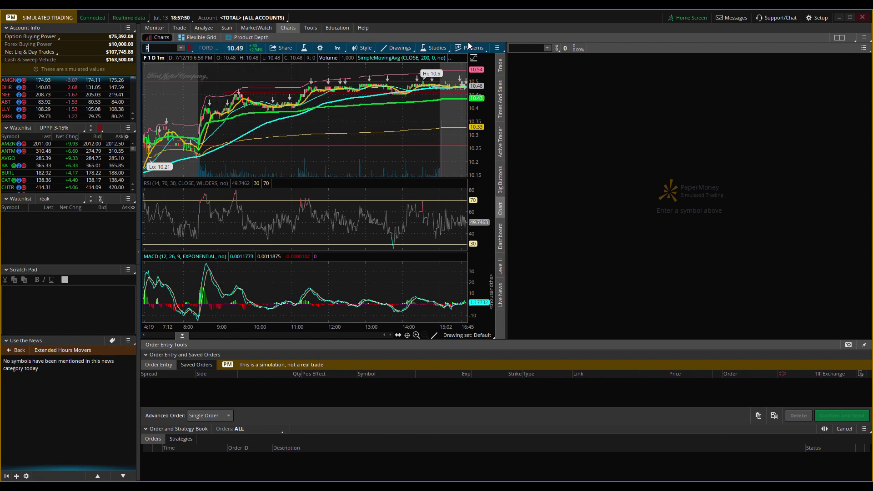
mouse_move(346, 65)
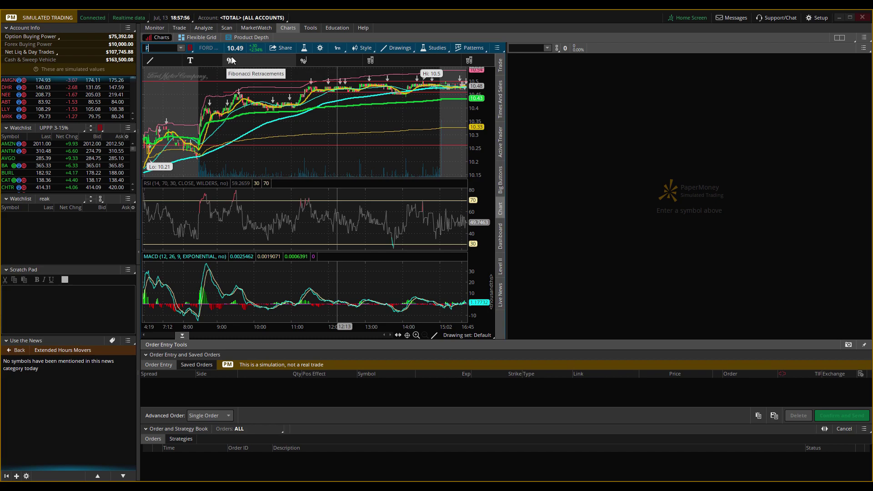
click(256, 64)
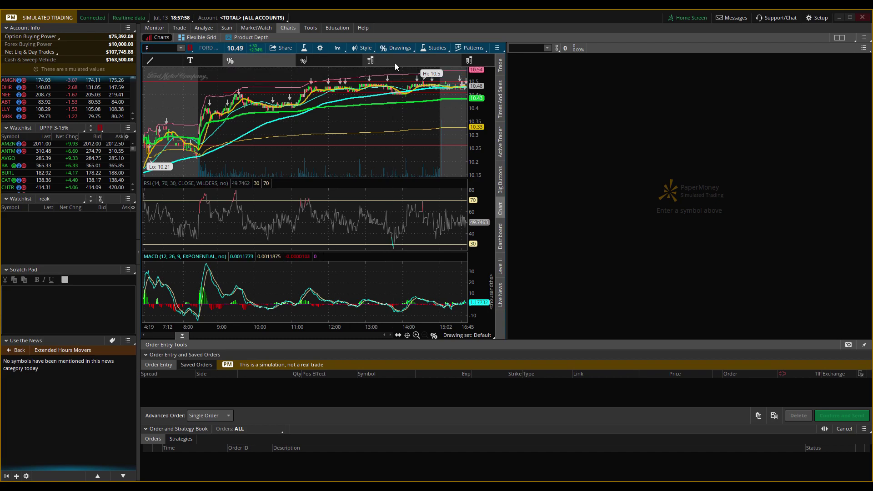
right_click(387, 75)
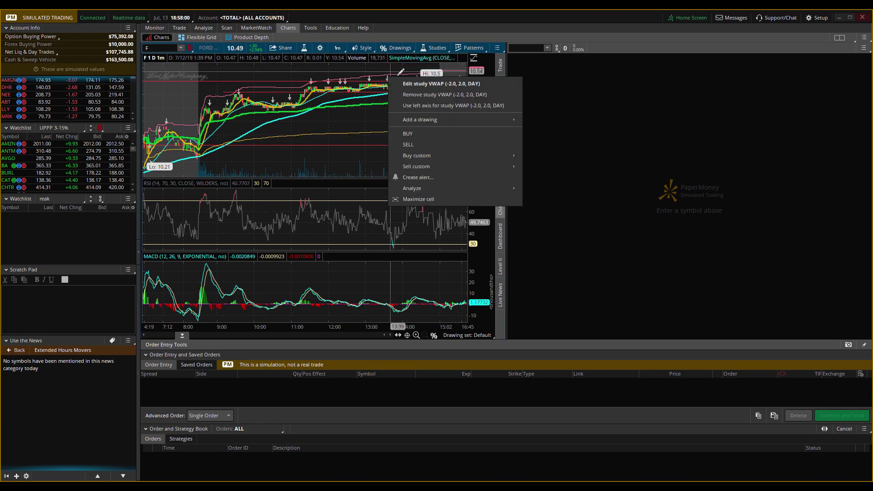
click(405, 12)
double_click(405, 12)
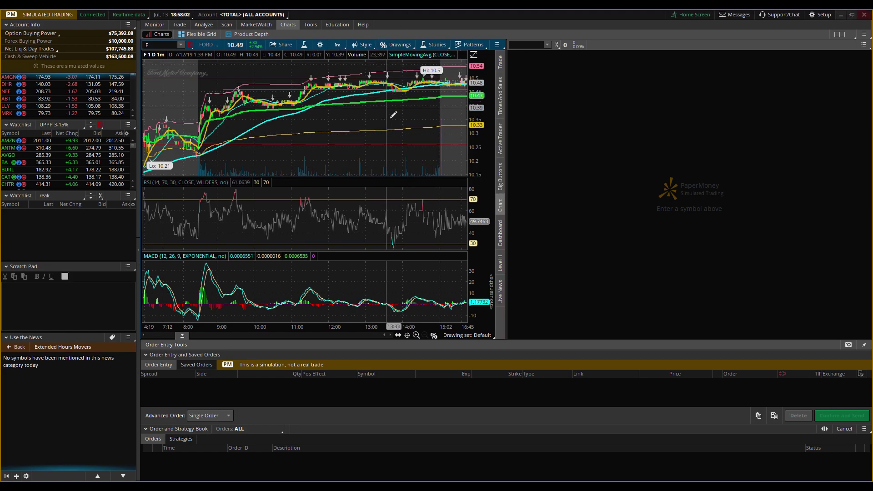
double_click(402, 18)
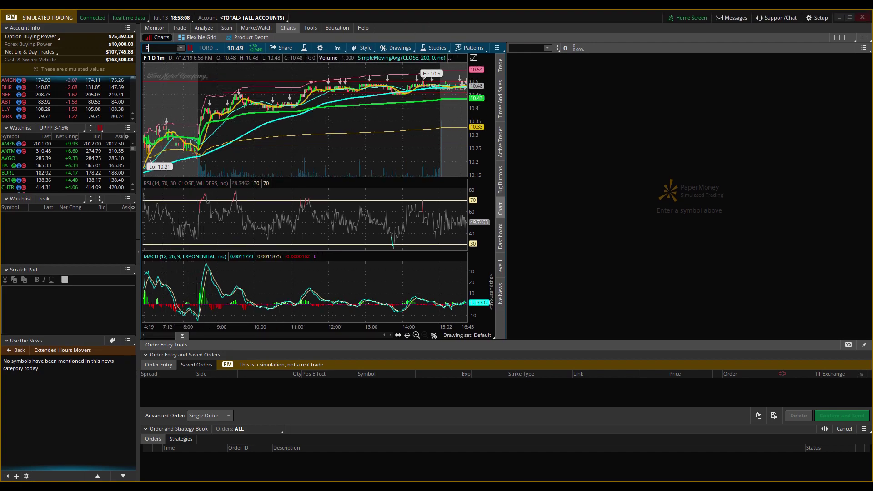
Load T in the empty chart beside the Ford chart.
click(543, 49)
text(T)
key(Return)
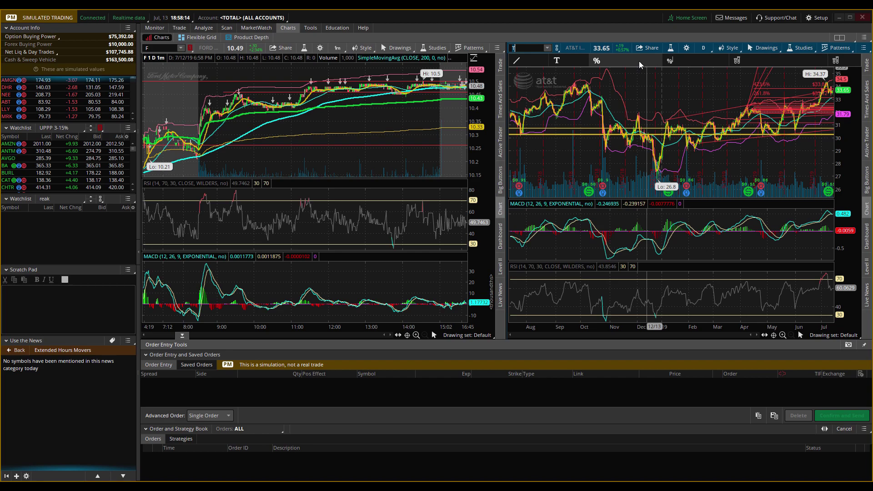
Apply the favorite MACD RSI BOLLANGER AND VWAP study set to the F and T charts.
click(638, 61)
click(684, 61)
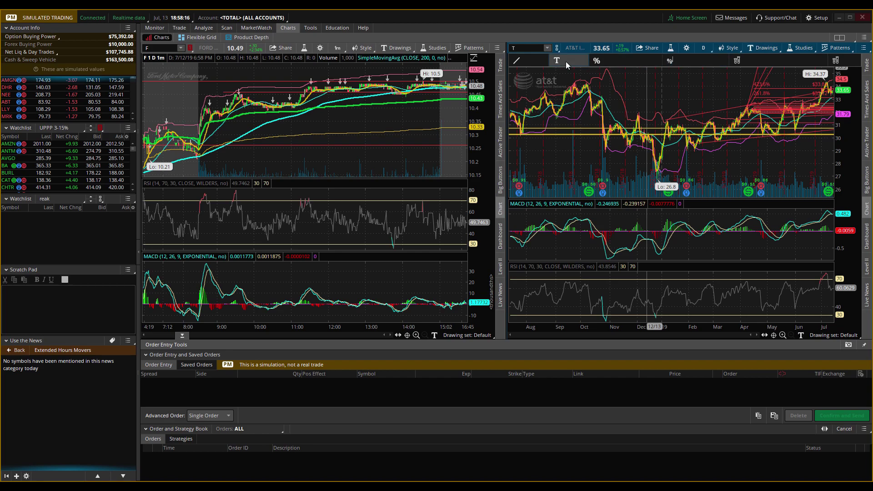
click(738, 61)
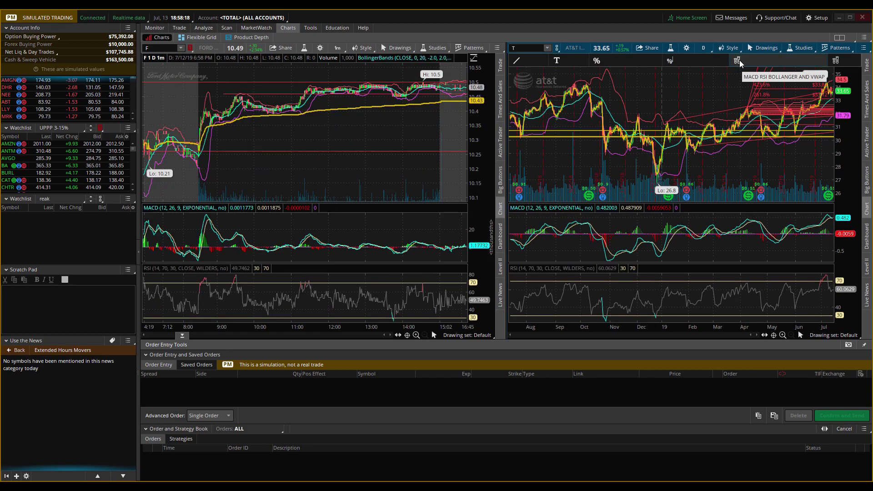
Try the other favorite drawing tools, including Text, and settle on Fibonacci Retracements.
click(718, 61)
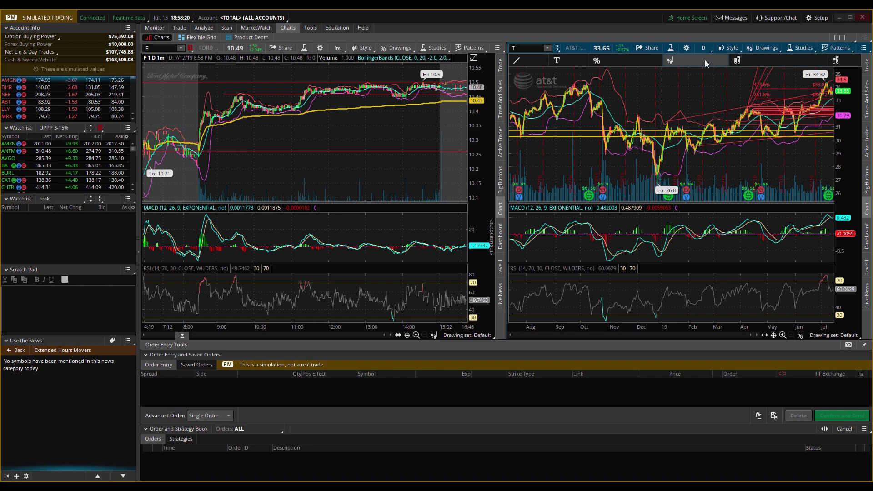
click(584, 61)
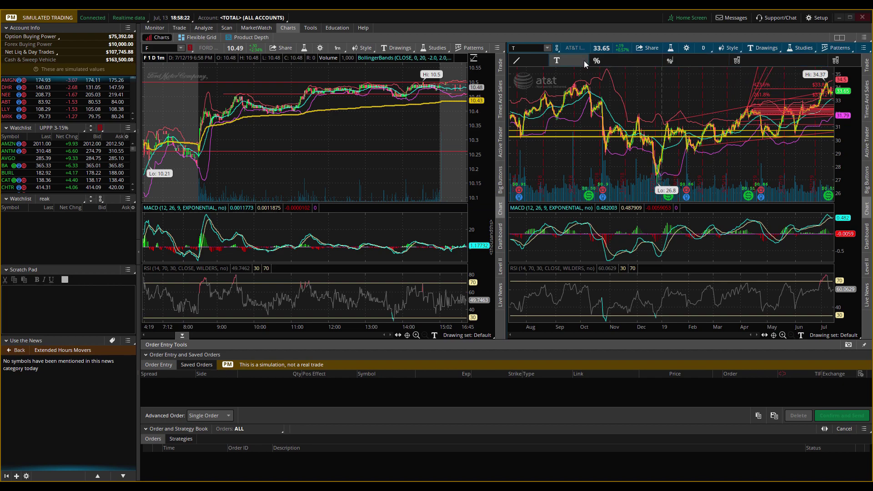
click(719, 58)
click(619, 60)
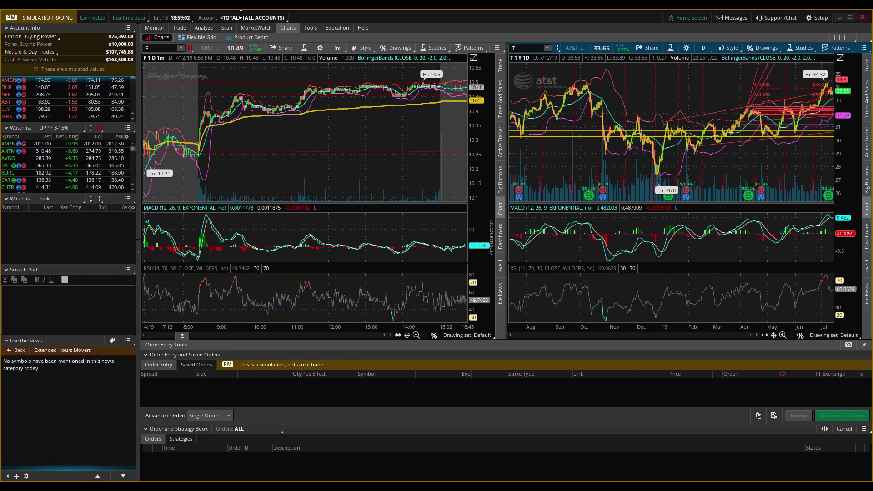
click(157, 26)
click(288, 28)
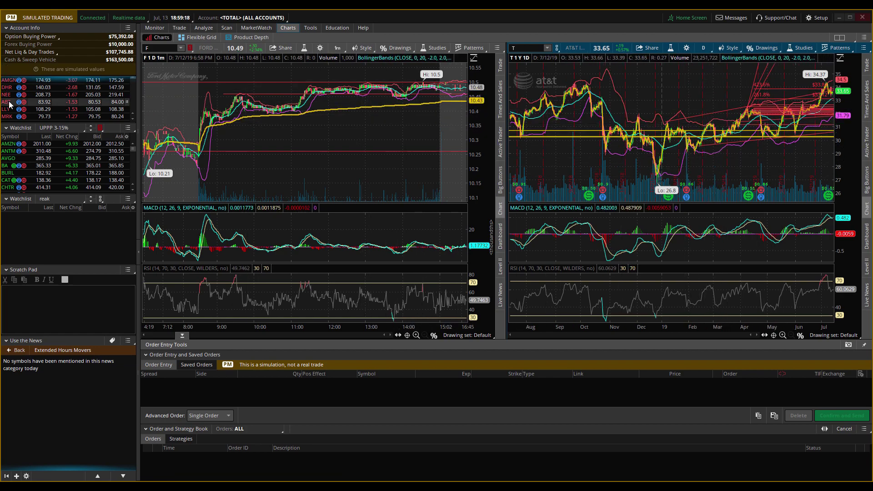
Check the watchlist choices and browse the symbols in the UPPP 3-15% watchlist.
click(69, 127)
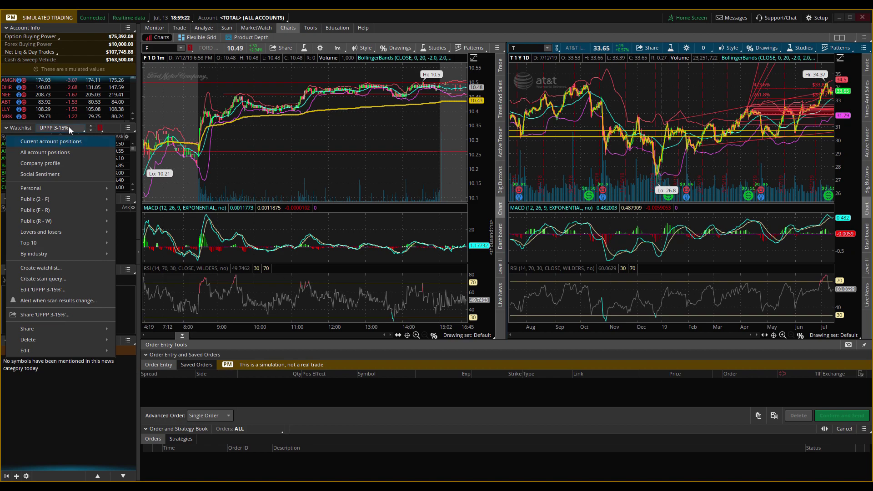
click(187, 47)
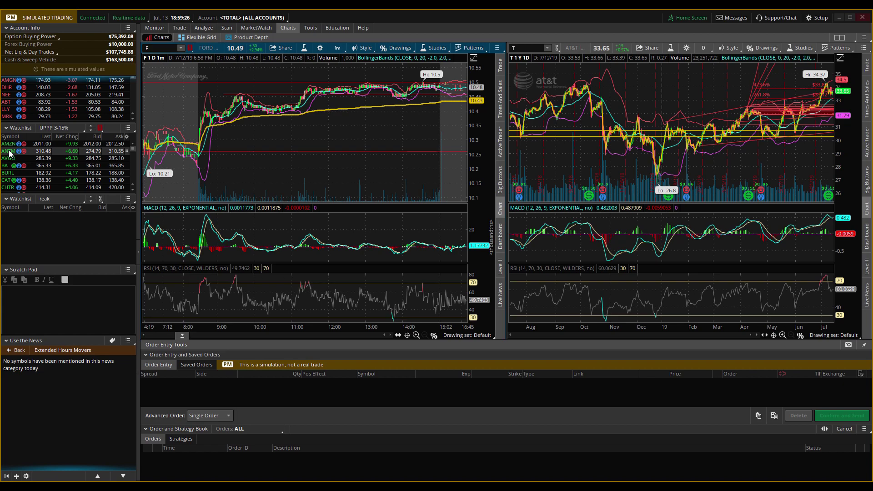
scroll(11, 157, down, 4)
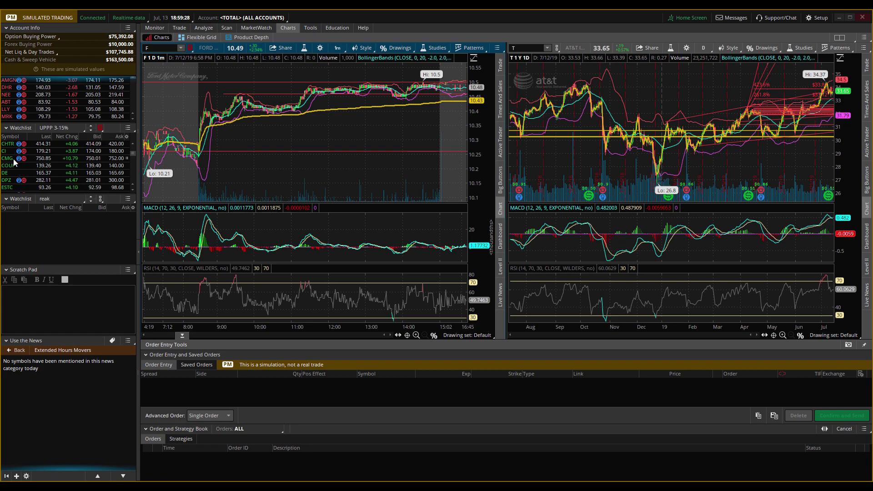
scroll(13, 160, down, 3)
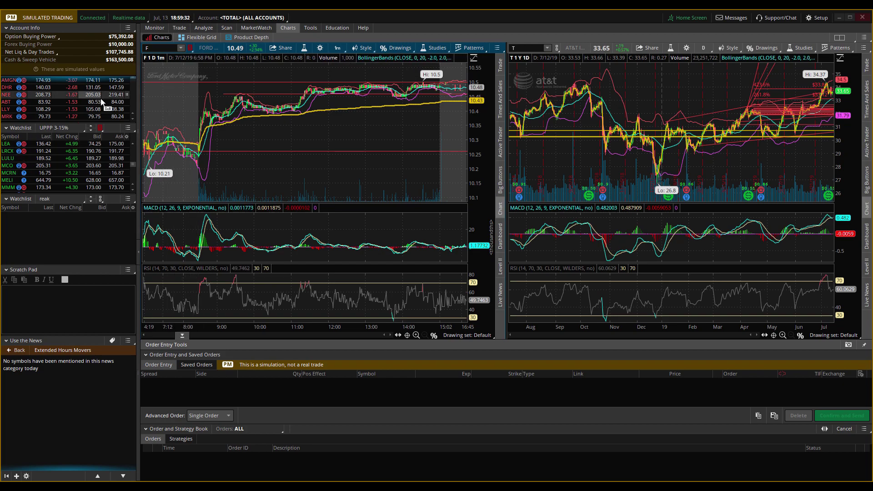
Link both the UPPP 3-15% watchlist and the F chart to the blue link colour.
click(100, 128)
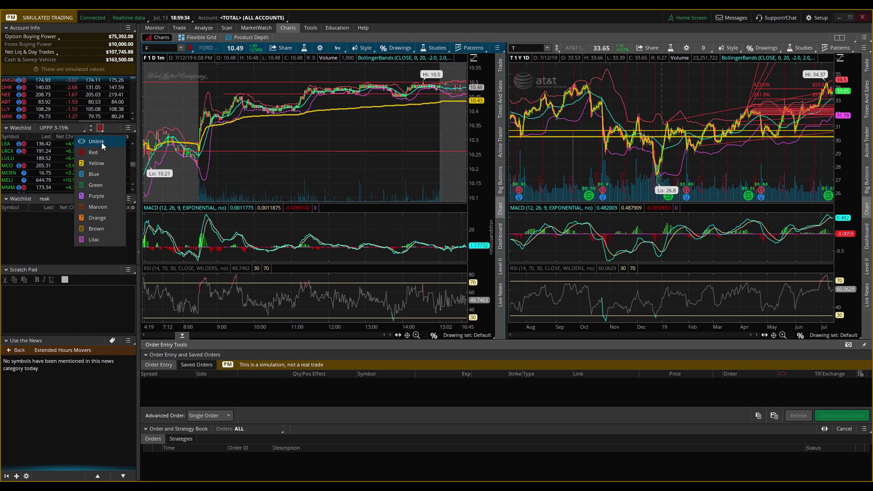
click(98, 174)
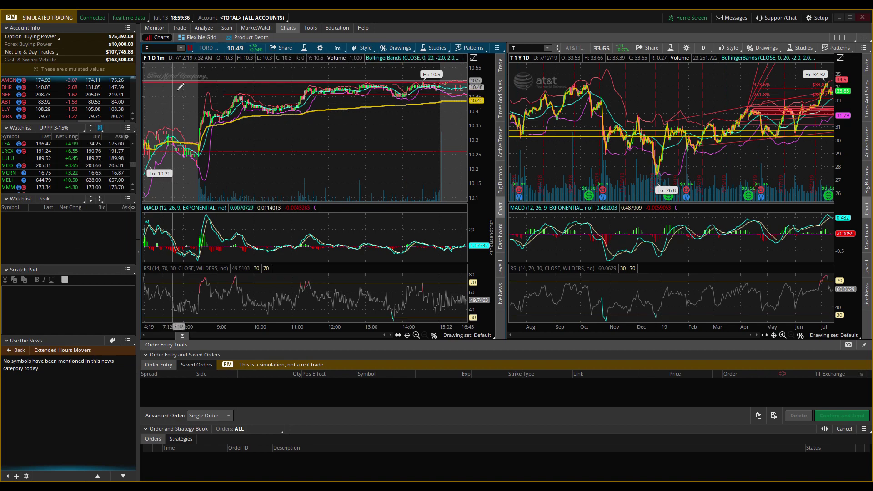
click(192, 47)
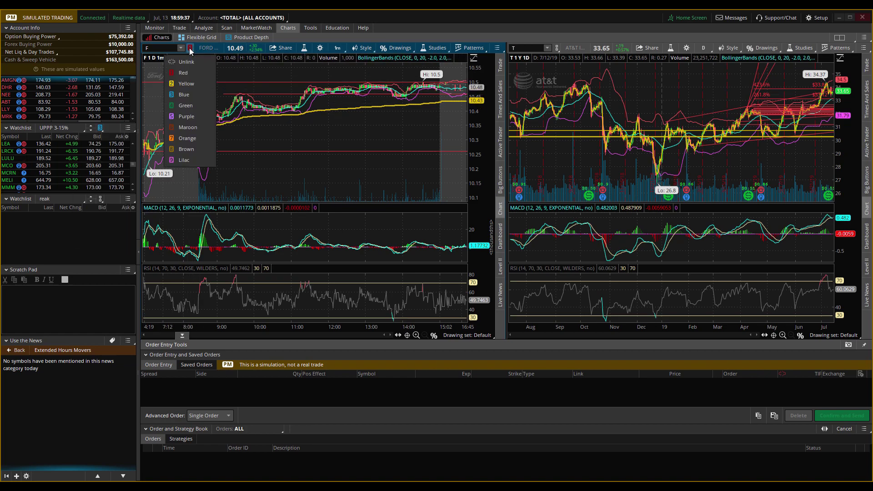
click(191, 97)
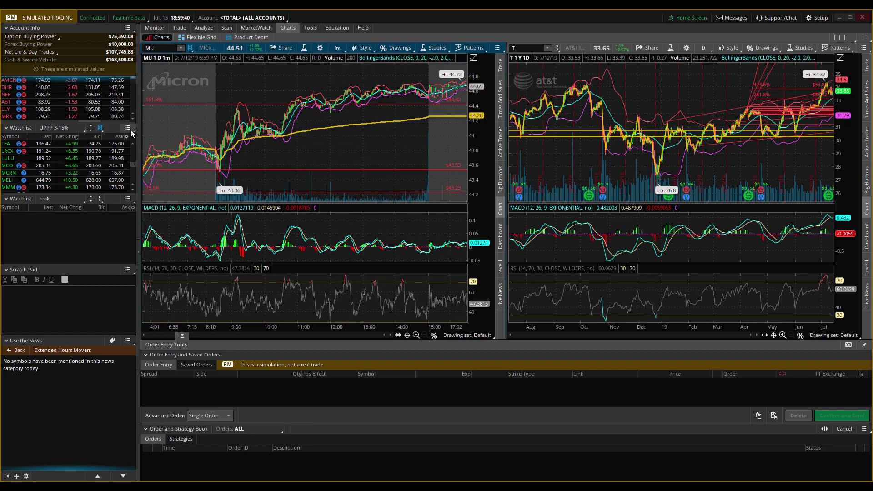
Load NSC from the UPPP 3-15% watchlist in the linked chart and create a sell order from its bid.
scroll(9, 164, down, 1)
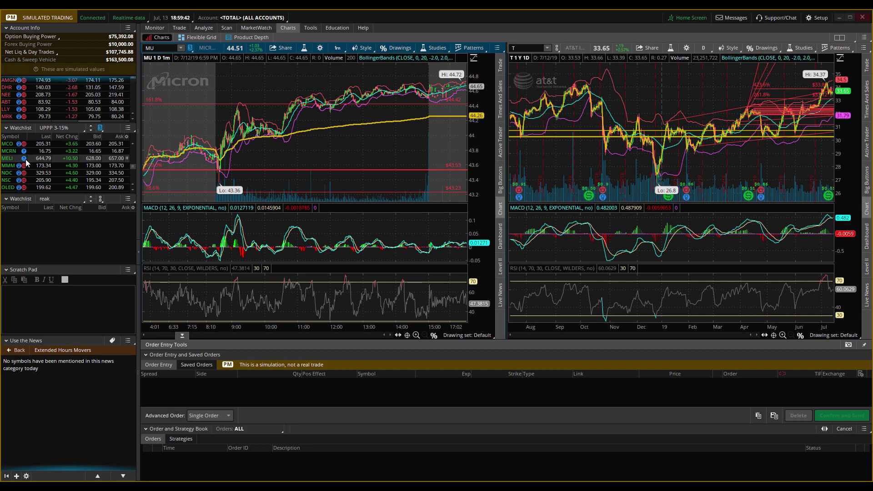
click(9, 176)
click(91, 180)
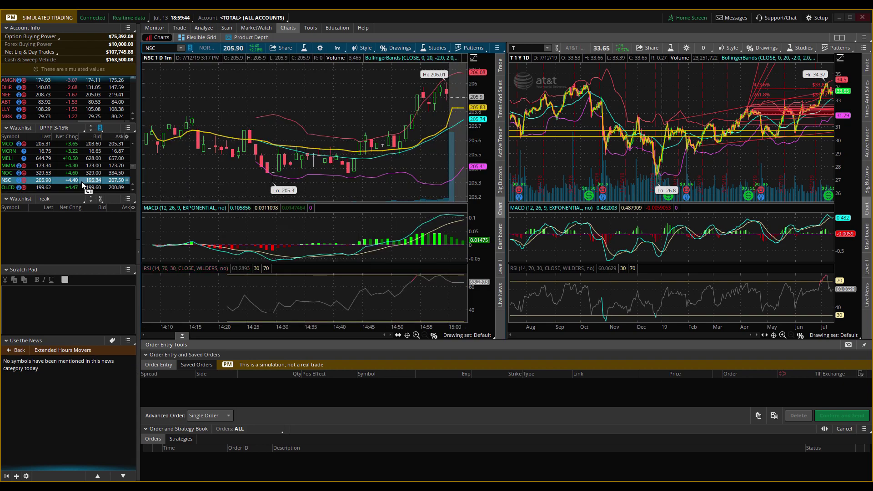
Run the linked chart through MMM, MELI and WHR from the watchlist, ending on UNH.
click(71, 166)
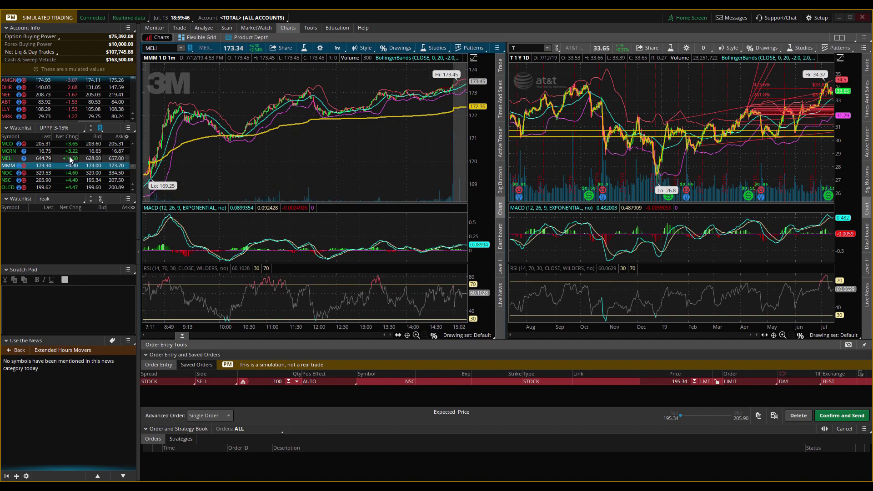
click(69, 157)
click(65, 164)
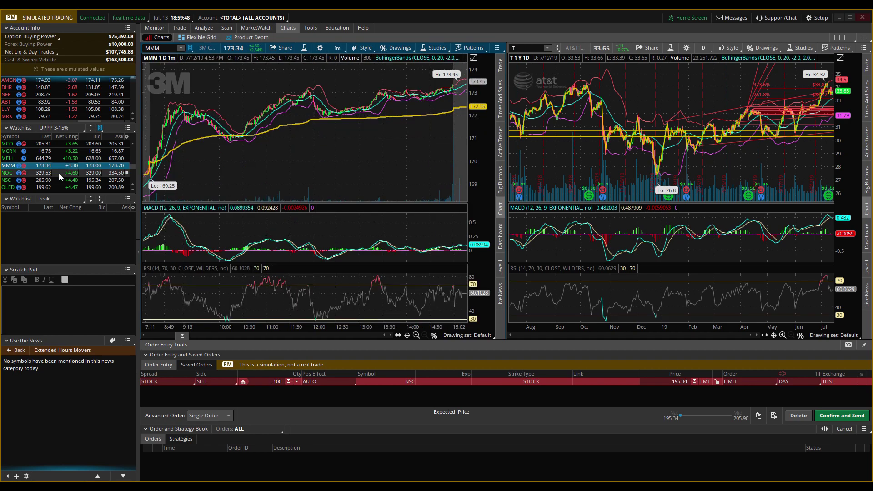
scroll(57, 180, down, 1)
scroll(55, 183, down, 4)
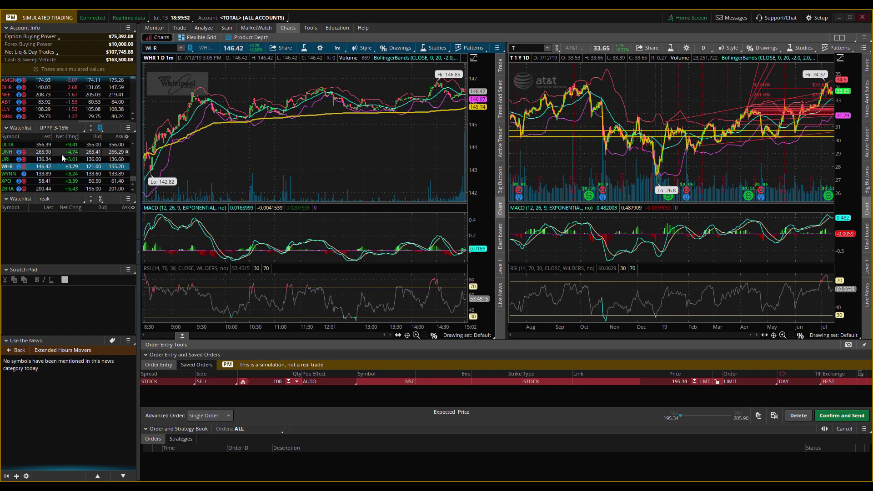
click(62, 154)
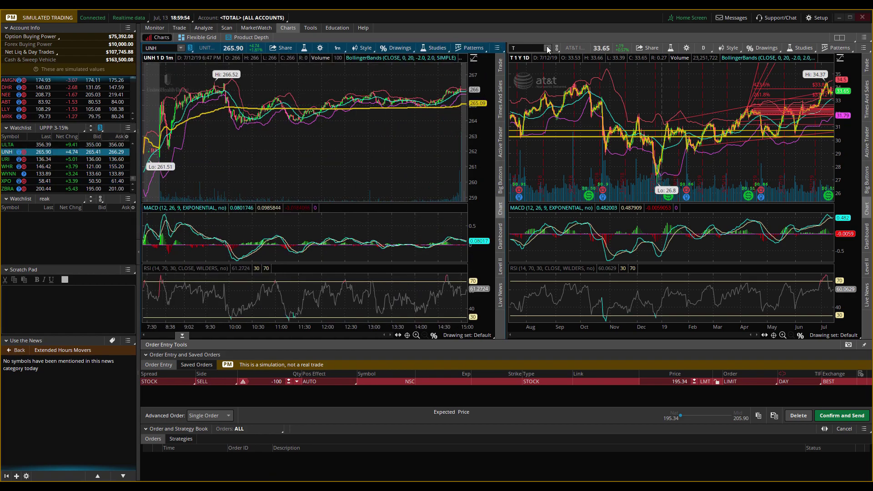
Link the AT&T chart to the blue link colour and view the link colours offered for the reak watchlist.
mouse_move(585, 86)
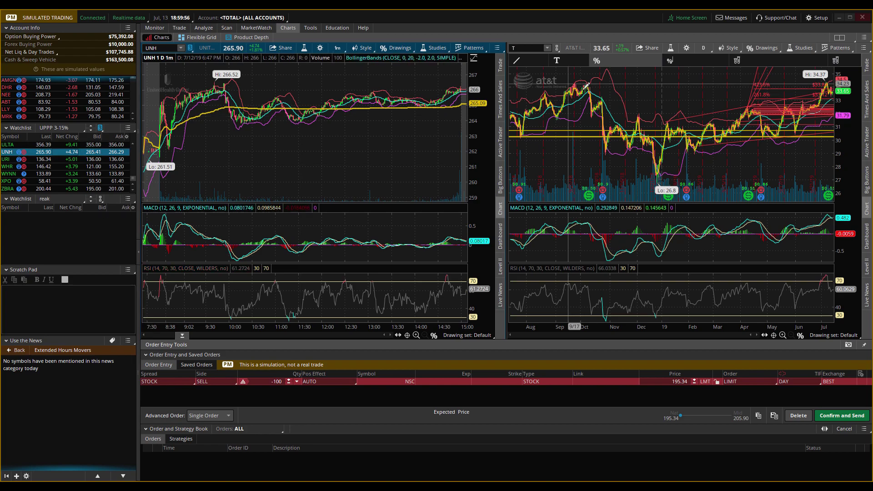
click(556, 48)
click(556, 98)
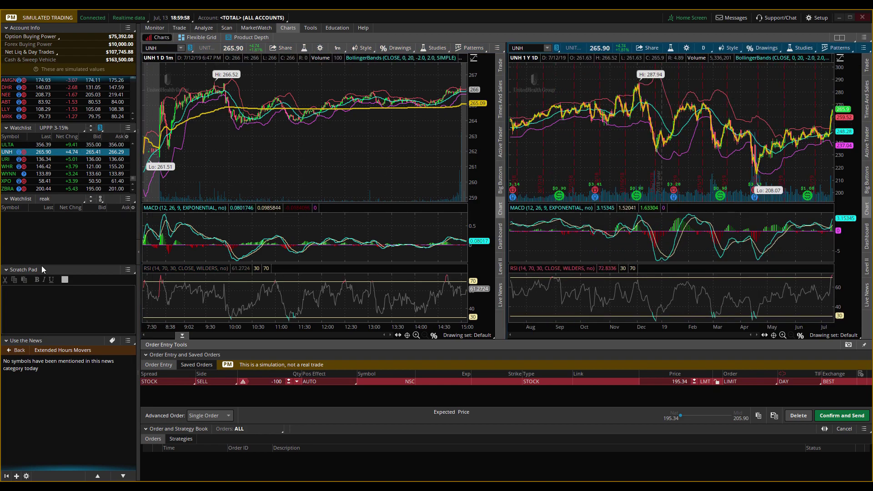
click(101, 199)
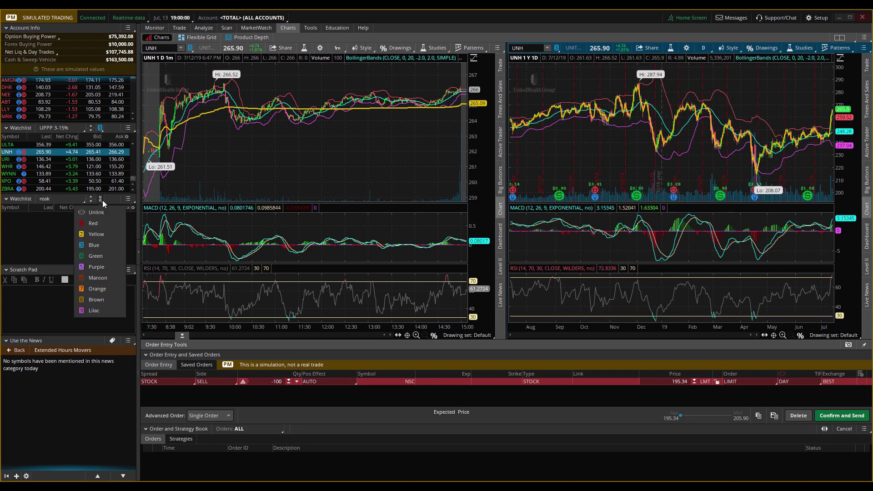
click(101, 199)
Replace the Scratch Pad gadget with the Live News gadget.
click(129, 270)
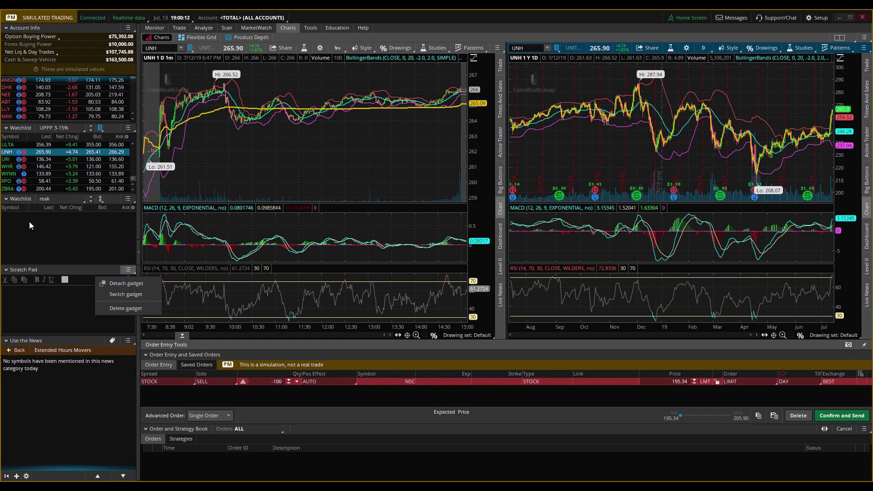
click(129, 293)
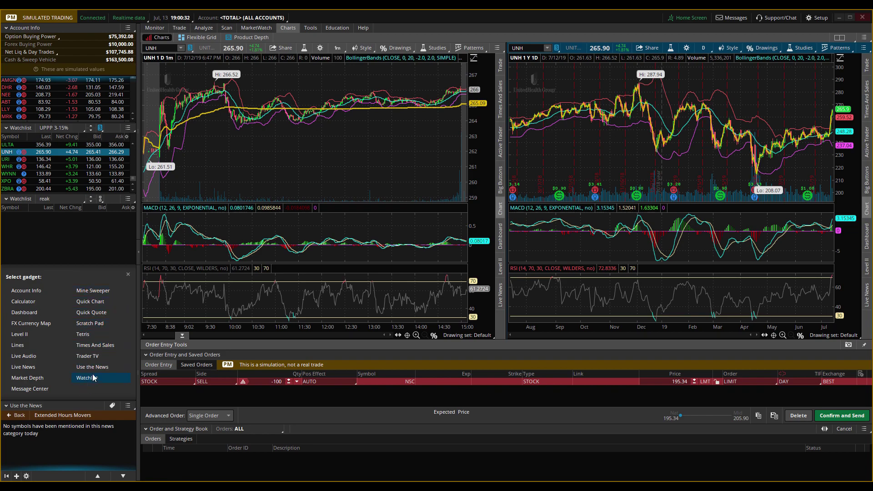
click(36, 366)
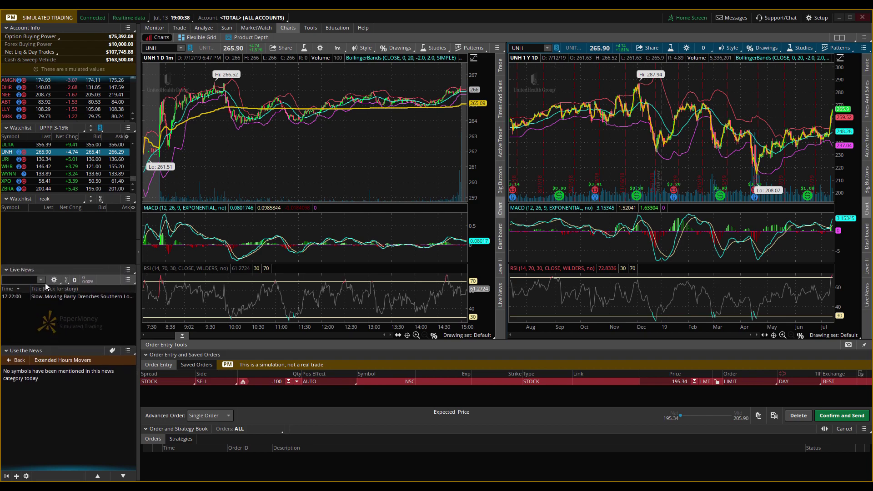
Try linking Live News to the red link colour and select URI in the UPPP 3-15% watchlist.
click(67, 280)
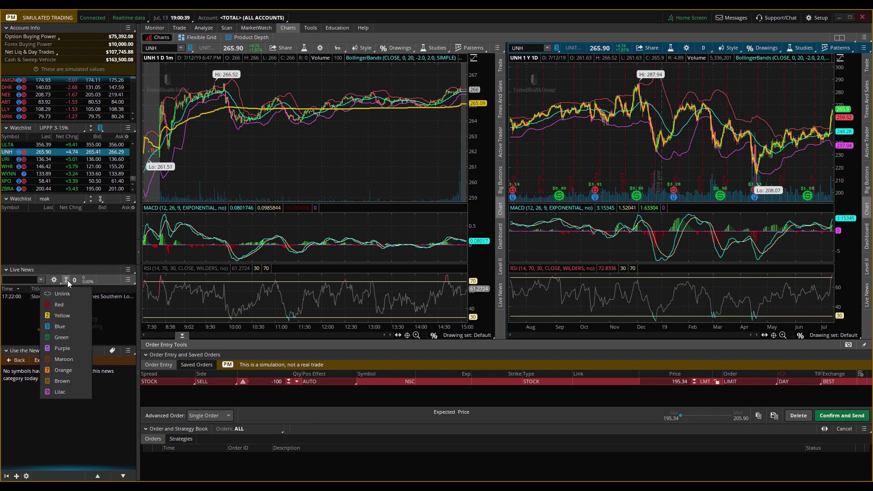
click(64, 303)
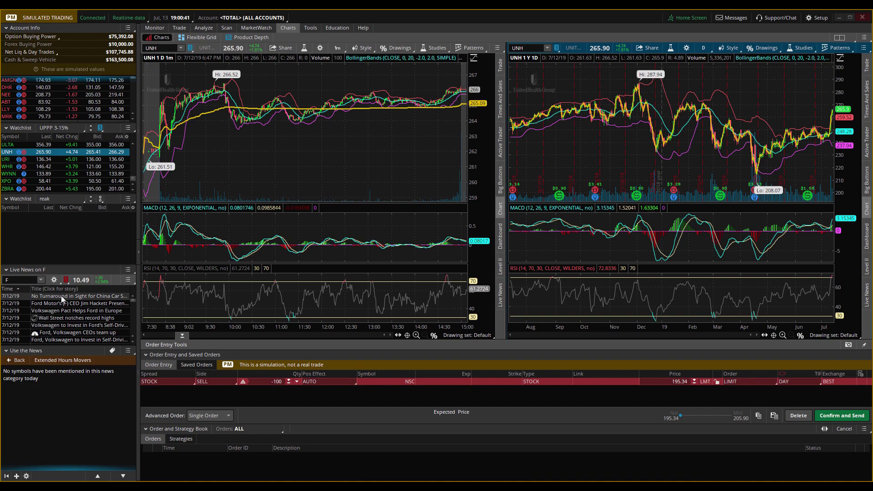
click(22, 162)
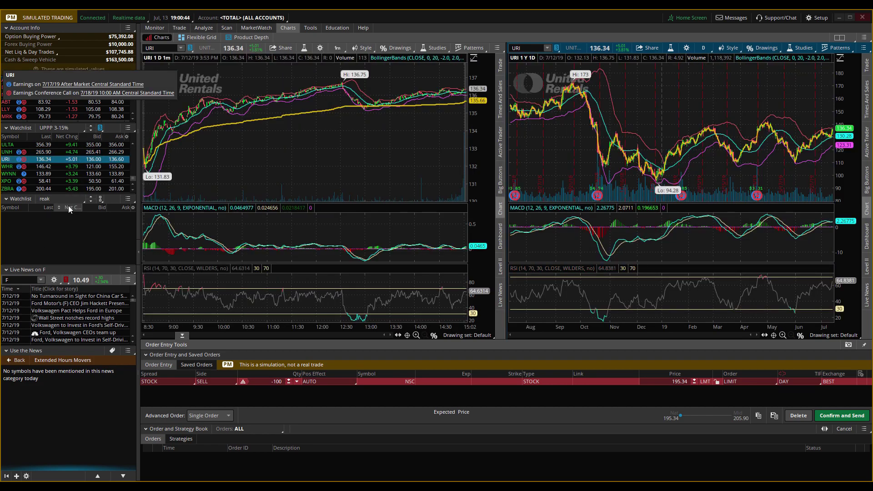
Relink Live News to the blue link colour and load WHR from the watchlist in the charts and news.
click(69, 280)
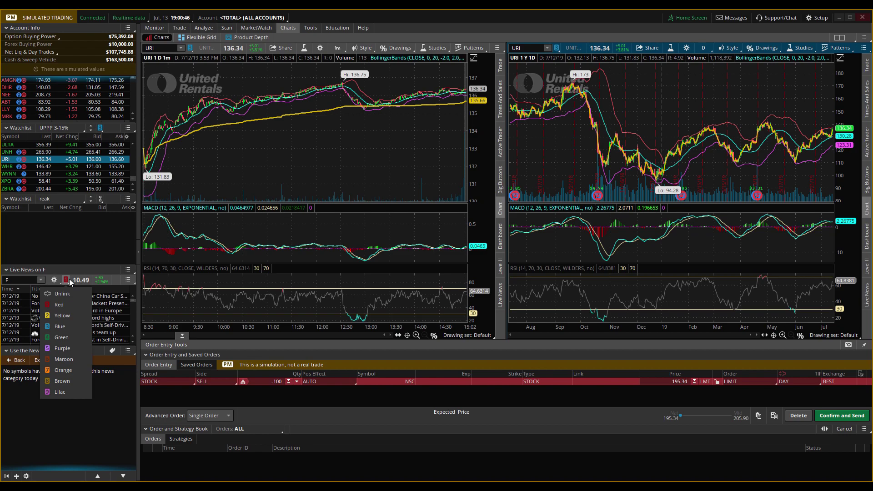
click(66, 328)
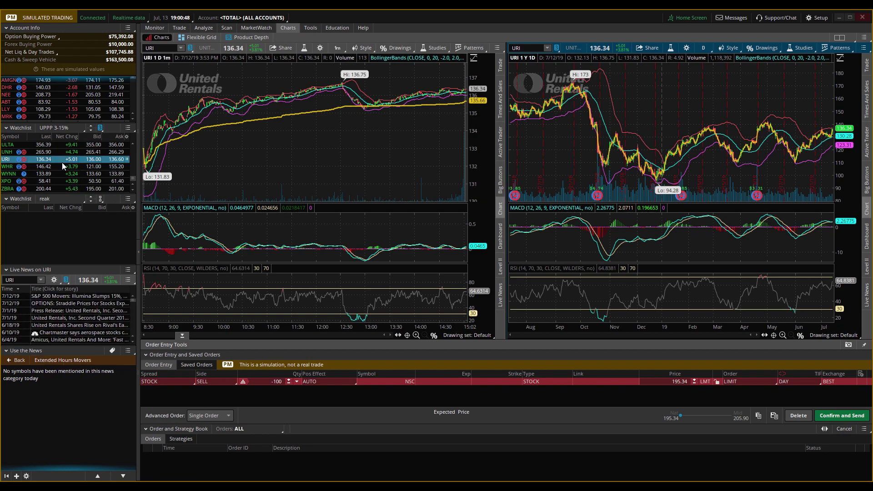
click(61, 166)
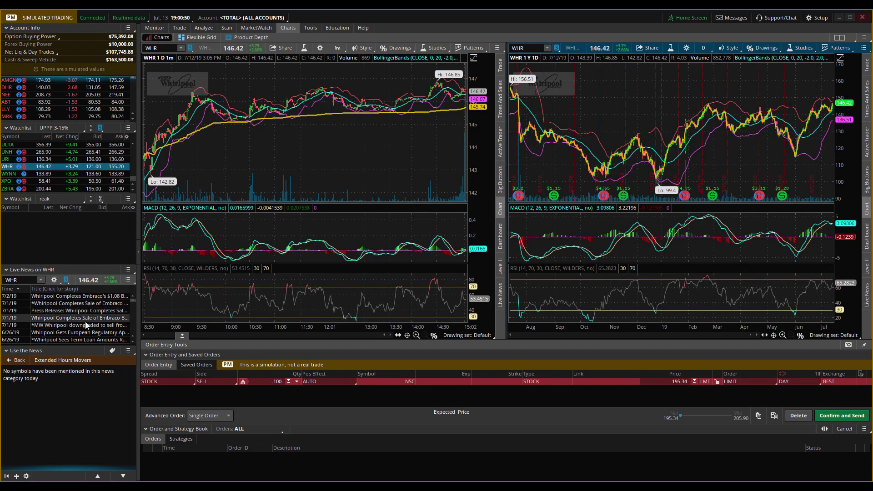
Load AMZN from the UPPP 3-15% watchlist in both linked charts and Live News.
scroll(54, 166, up, 5)
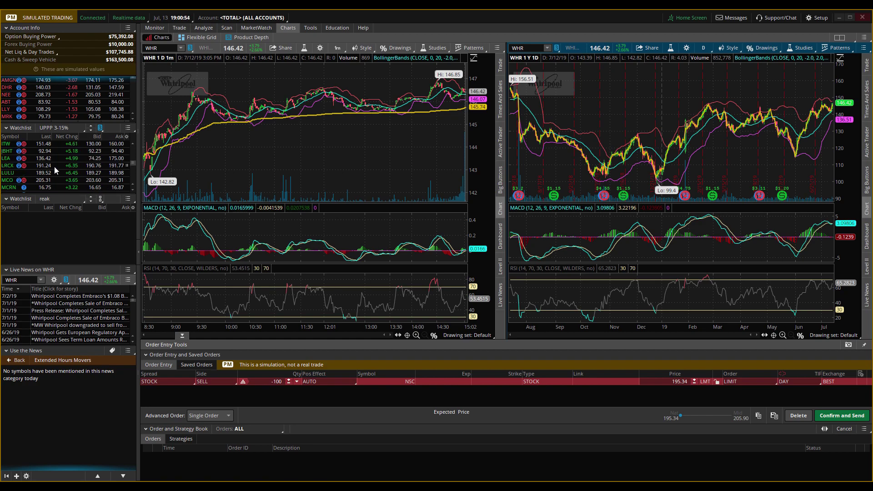
scroll(35, 181, up, 5)
scroll(35, 182, up, 3)
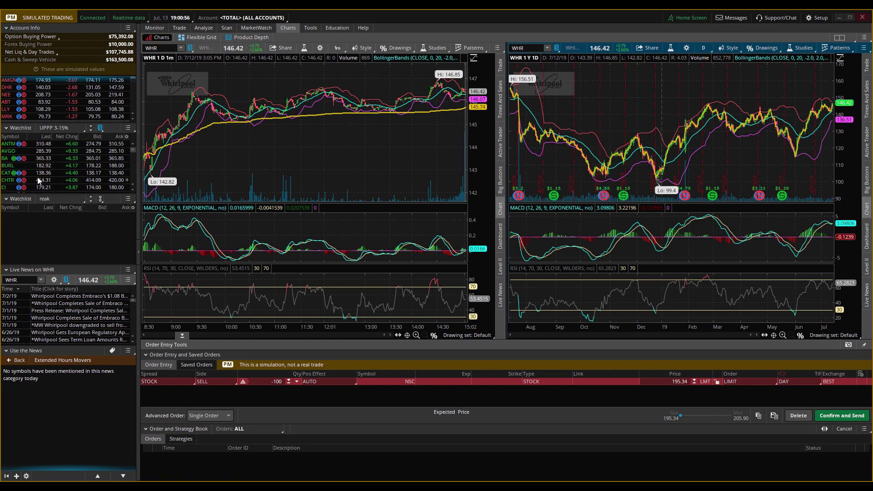
click(41, 144)
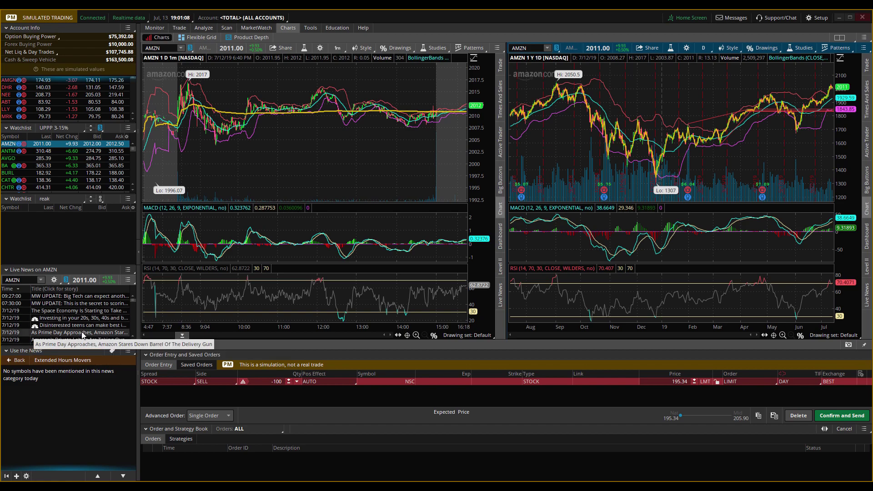
Browse the AMZN headlines in the Live News gadget.
scroll(87, 311, down, 5)
scroll(87, 312, down, 5)
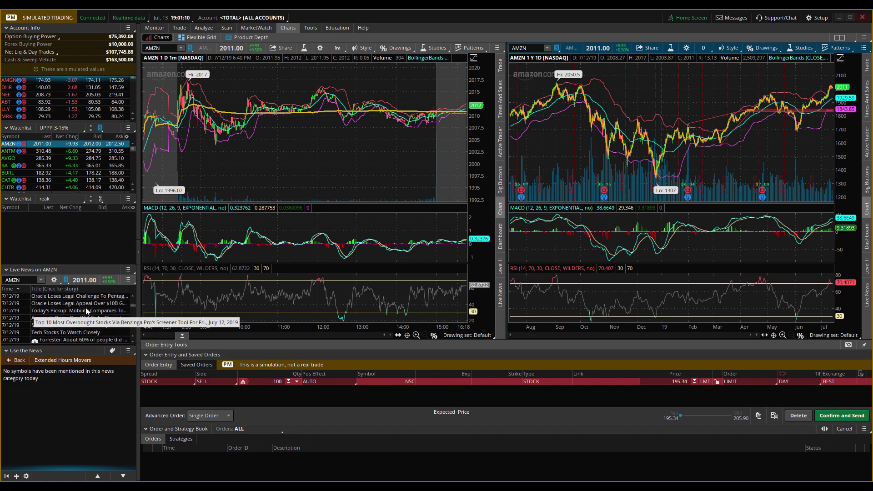
scroll(81, 322, down, 5)
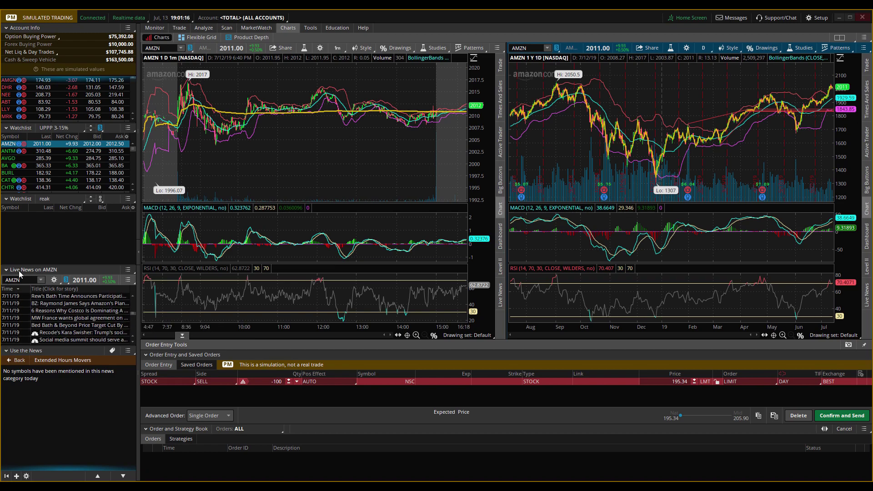
scroll(66, 325, up, 8)
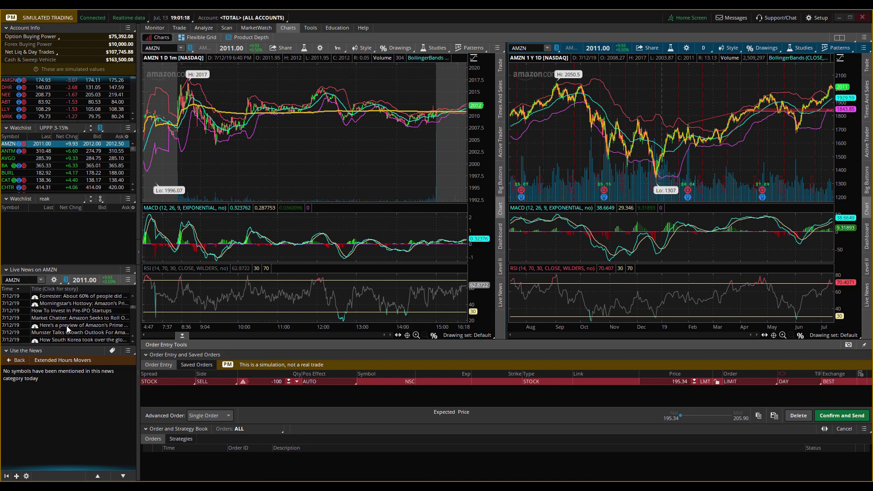
scroll(67, 326, up, 3)
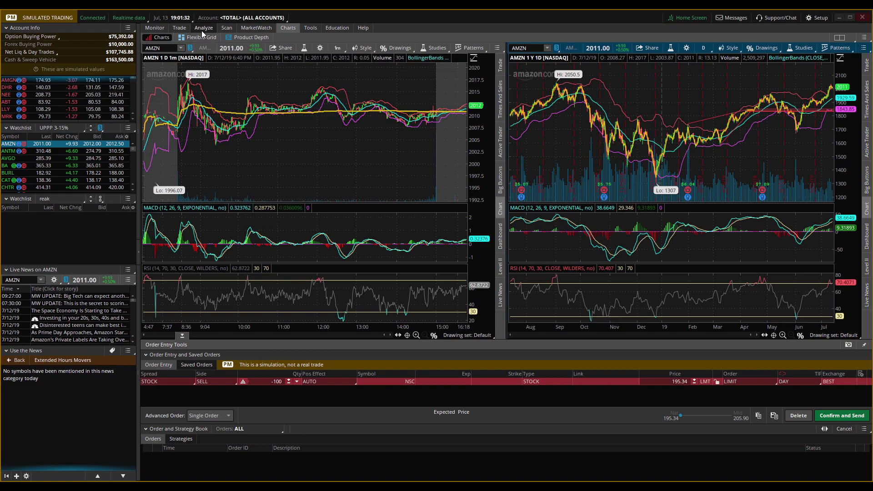
Leave the charts and switch to the Trade section.
mouse_move(151, 26)
click(198, 28)
click(182, 28)
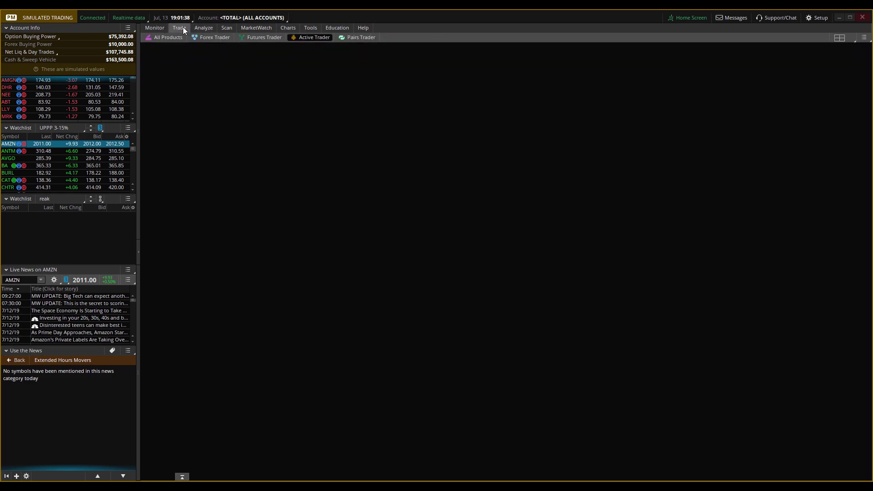